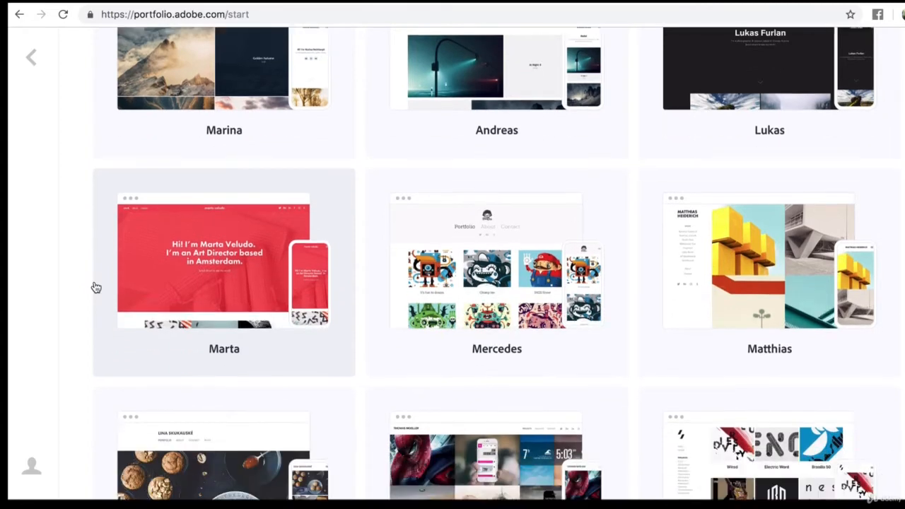
{"action": "scroll", "coordinate": [96, 287], "scroll_direction": "down", "scroll_amount": 2}
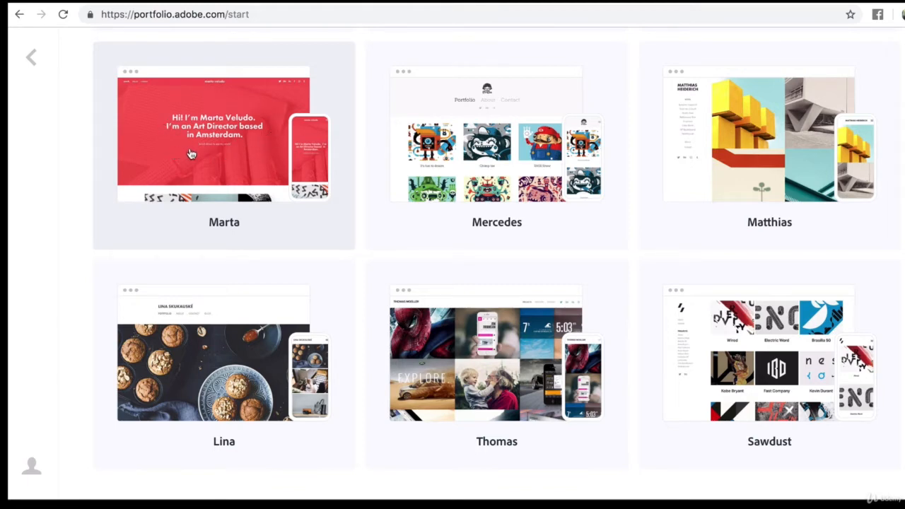
Browse the portfolio themes, choose the Thomas layout and dismiss the Behance import notice.
{"action": "scroll", "coordinate": [422, 309], "scroll_direction": "up", "scroll_amount": 5}
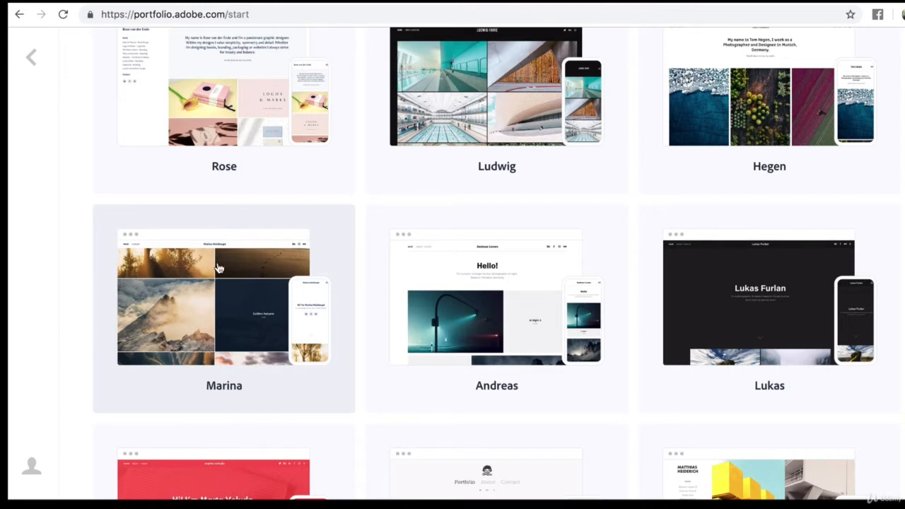
{"action": "scroll", "coordinate": [376, 335], "scroll_direction": "down", "scroll_amount": 5}
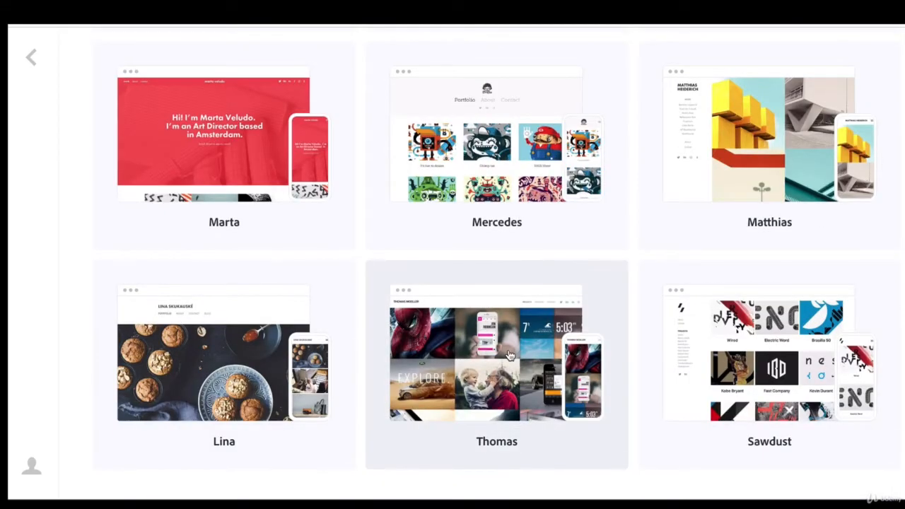
{"action": "left_click", "coordinate": [507, 352]}
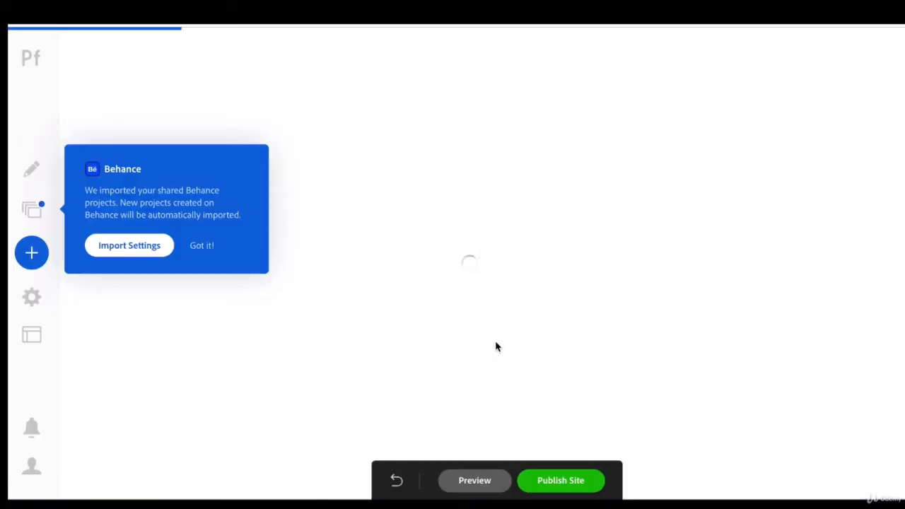
{"action": "left_click", "coordinate": [202, 249]}
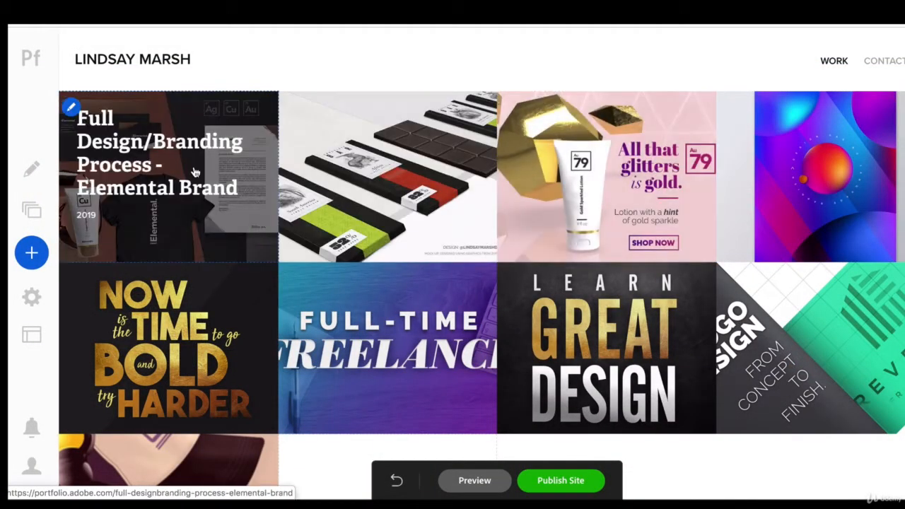
Set the gallery cover images to a 6% top margin and 96.5% width, keeping the bottom margin minimal.
{"action": "scroll", "coordinate": [244, 244], "scroll_direction": "down", "scroll_amount": 1}
{"action": "scroll", "coordinate": [245, 242], "scroll_direction": "up", "scroll_amount": 1}
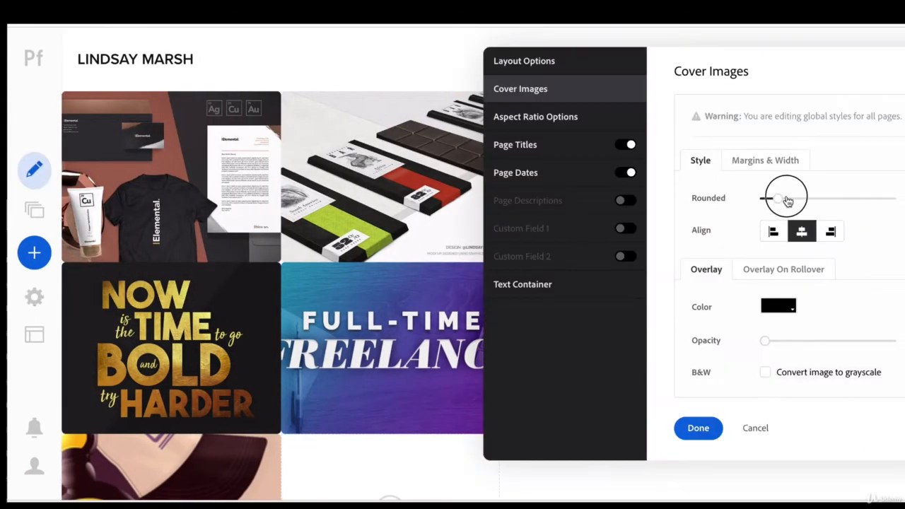
{"action": "left_click_drag", "start_coordinate": [784, 196], "coordinate": [762, 197]}
{"action": "left_click_drag", "start_coordinate": [721, 198], "coordinate": [722, 231]}
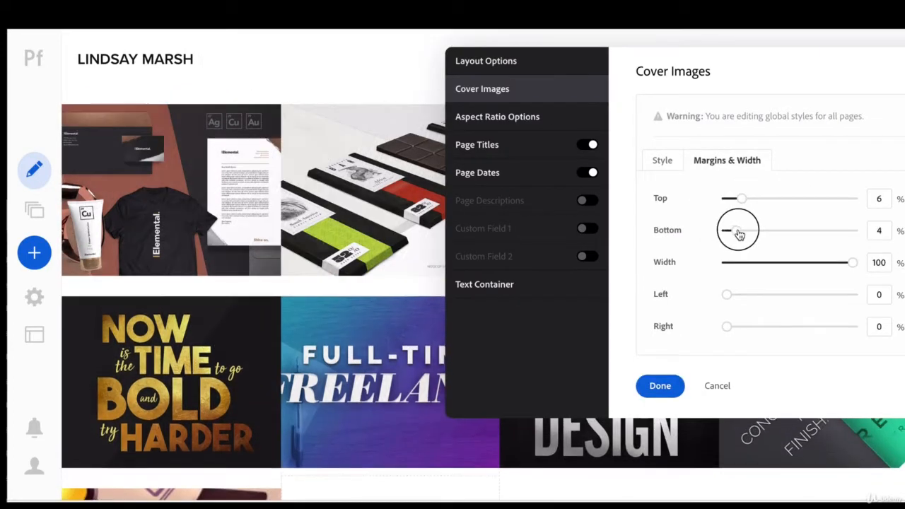
{"action": "mouse_move", "coordinate": [851, 262]}
{"action": "left_mouse_down"}
{"action": "mouse_move", "coordinate": [810, 267]}
{"action": "mouse_move", "coordinate": [845, 267]}
{"action": "left_mouse_up"}
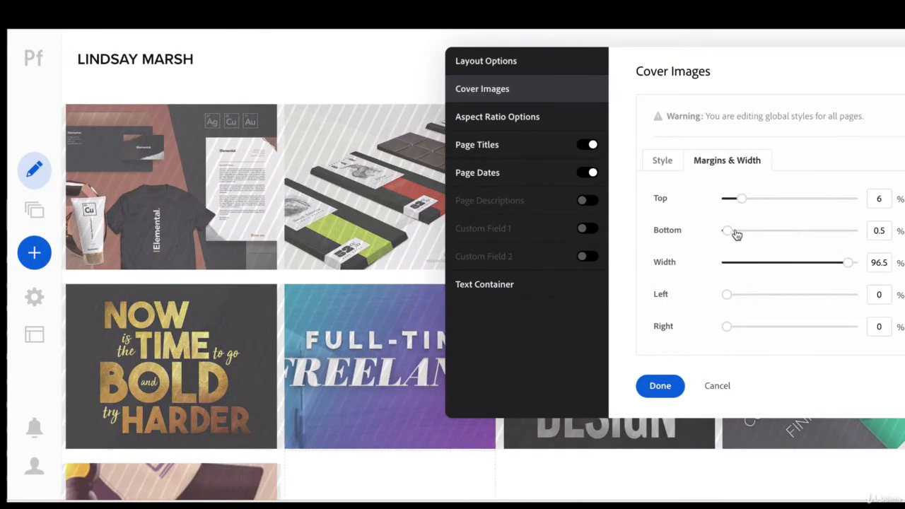
{"action": "left_click_drag", "start_coordinate": [729, 231], "coordinate": [725, 230]}
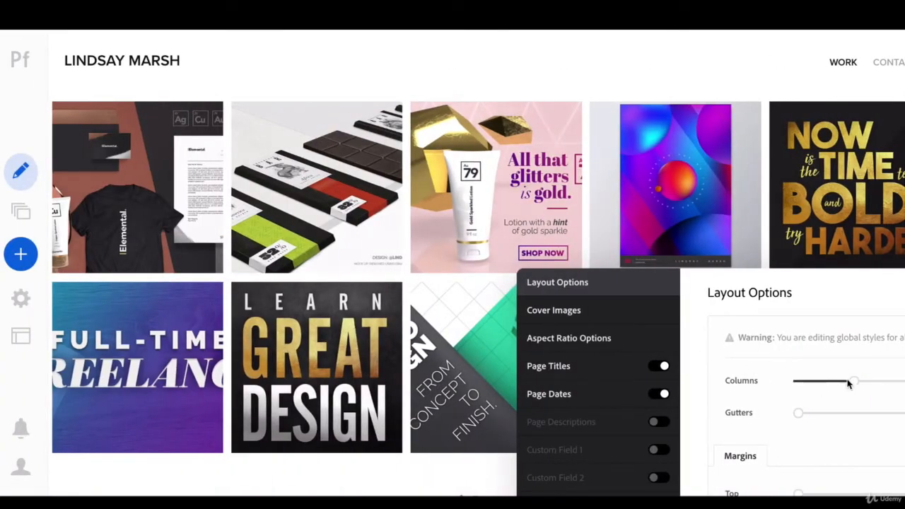
Set the gallery layout to three columns, trying eight and six columns along the way.
{"action": "left_click_drag", "start_coordinate": [333, 380], "coordinate": [320, 383]}
{"action": "left_click_drag", "start_coordinate": [839, 382], "coordinate": [841, 381]}
{"action": "left_click_drag", "start_coordinate": [694, 294], "coordinate": [679, 246]}
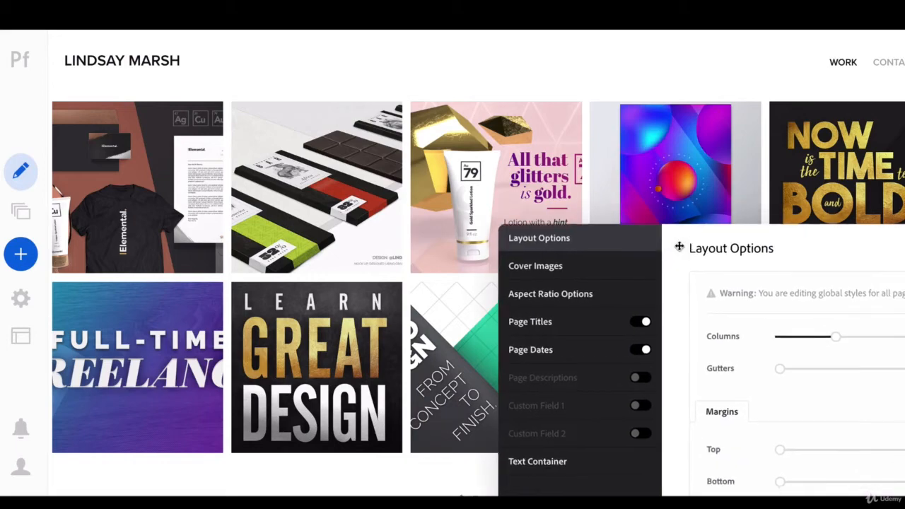
{"action": "left_click_drag", "start_coordinate": [834, 337], "coordinate": [872, 342]}
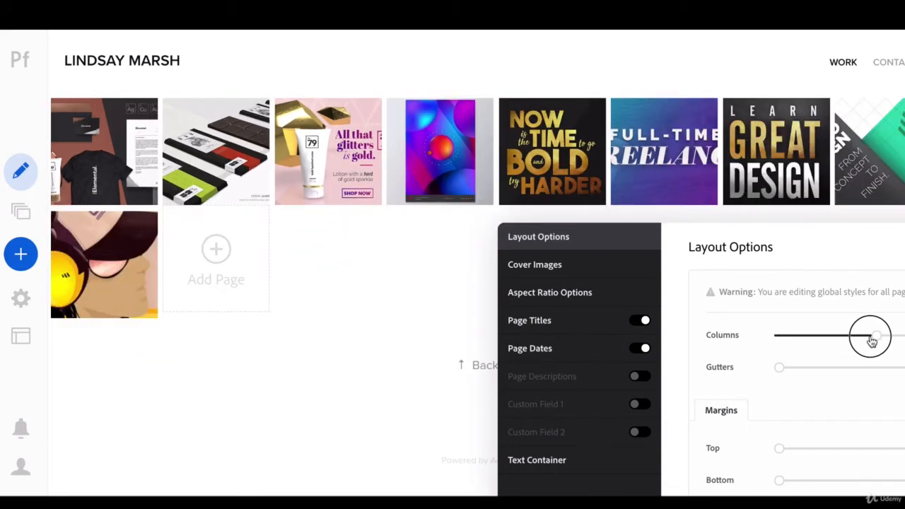
{"action": "left_click_drag", "start_coordinate": [872, 341], "coordinate": [850, 343]}
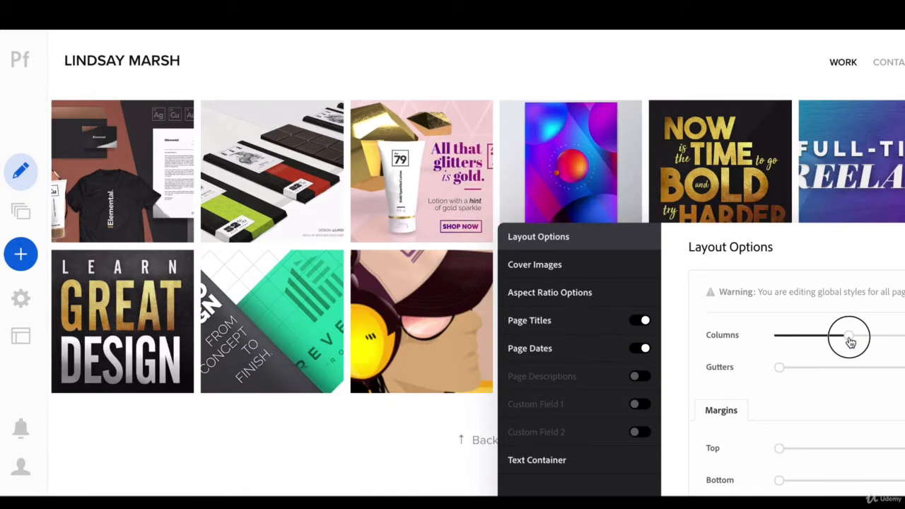
{"action": "left_click_drag", "start_coordinate": [850, 343], "coordinate": [812, 344]}
{"action": "left_click_drag", "start_coordinate": [714, 232], "coordinate": [720, 78]}
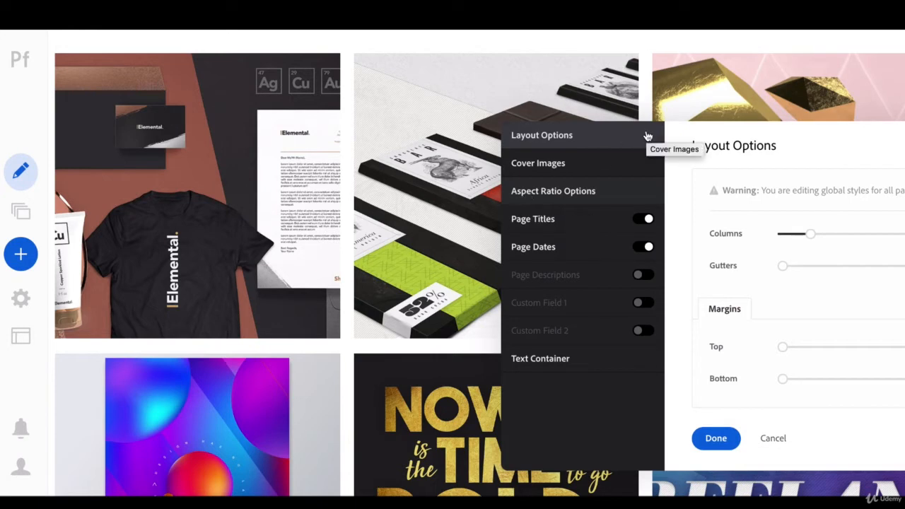
Open the Page Titles style settings for the gallery covers and review the available fonts.
{"action": "left_click_drag", "start_coordinate": [678, 135], "coordinate": [625, 140]}
{"action": "left_click", "coordinate": [495, 212]}
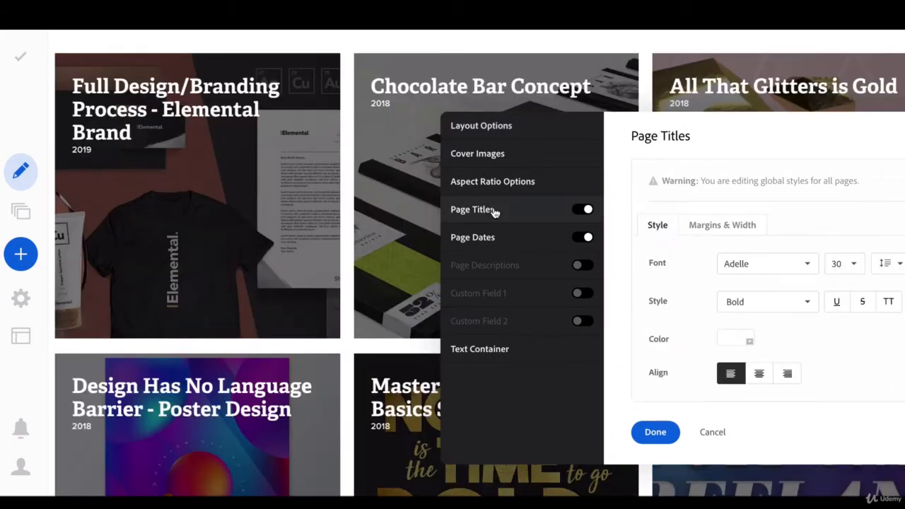
{"action": "left_click", "coordinate": [756, 272]}
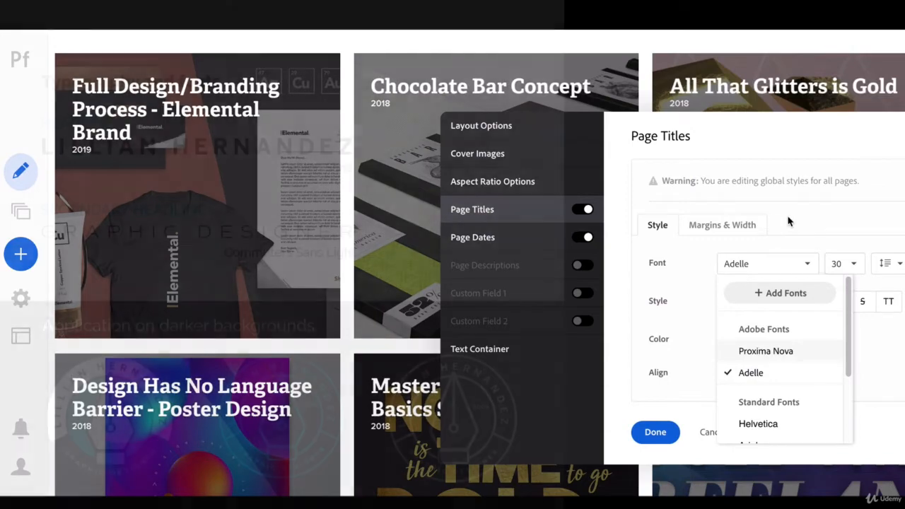
{"action": "left_click", "coordinate": [789, 221]}
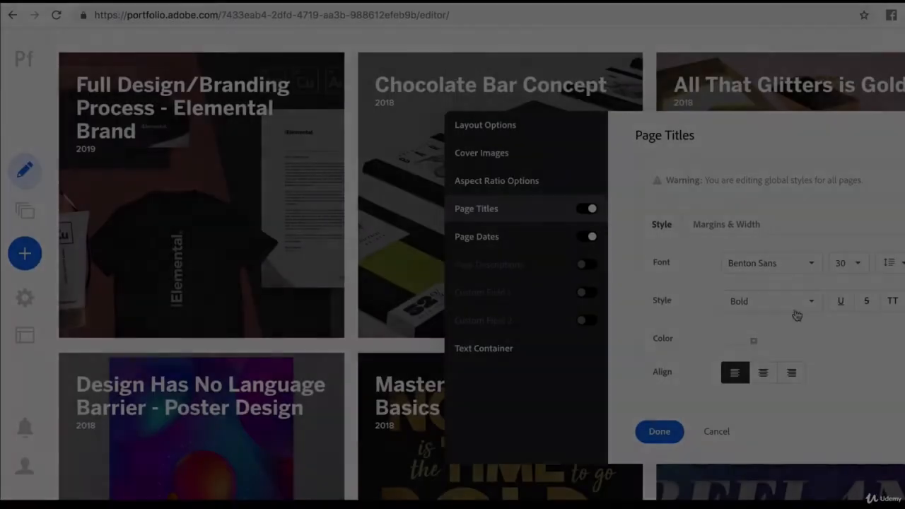
Look up the pen icon's teal fill in Lh-BizCard-Final.ai in Illustrator and set the page title color to 2FD1D1.
{"action": "left_click", "coordinate": [742, 335]}
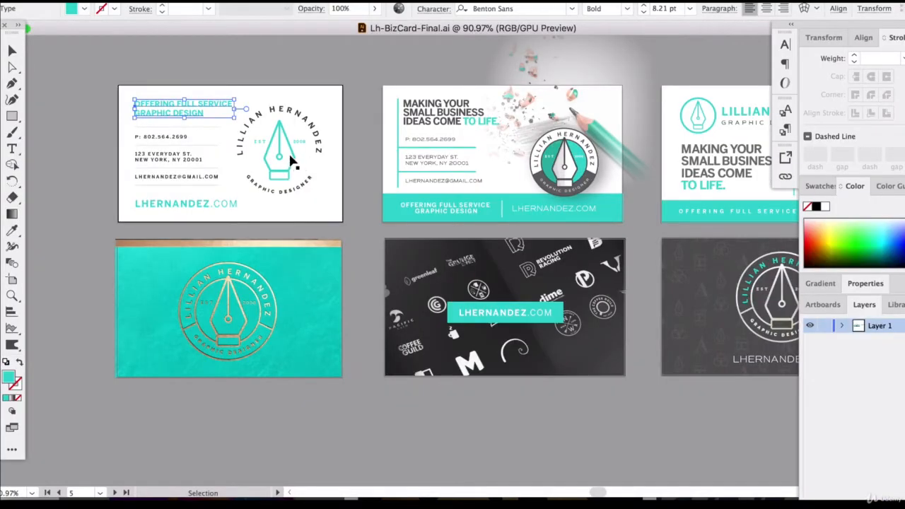
{"action": "left_click", "coordinate": [292, 161]}
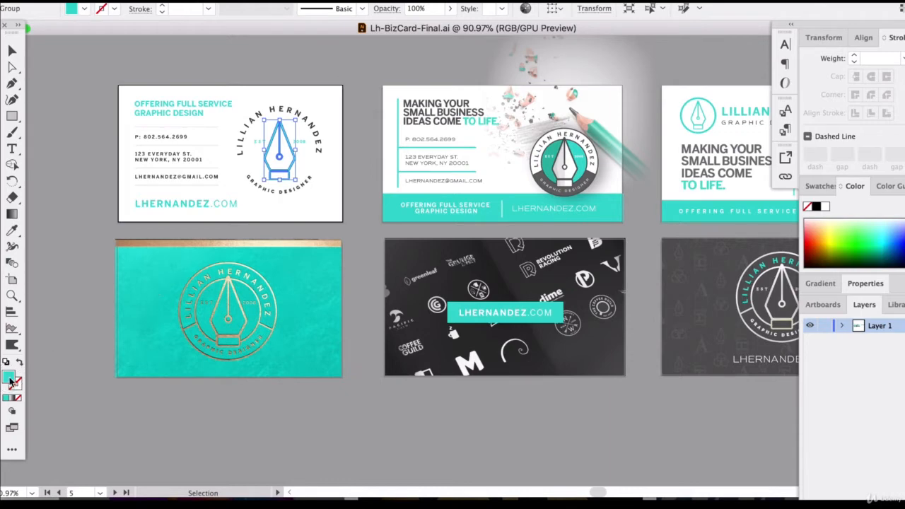
{"action": "double_click", "coordinate": [10, 380]}
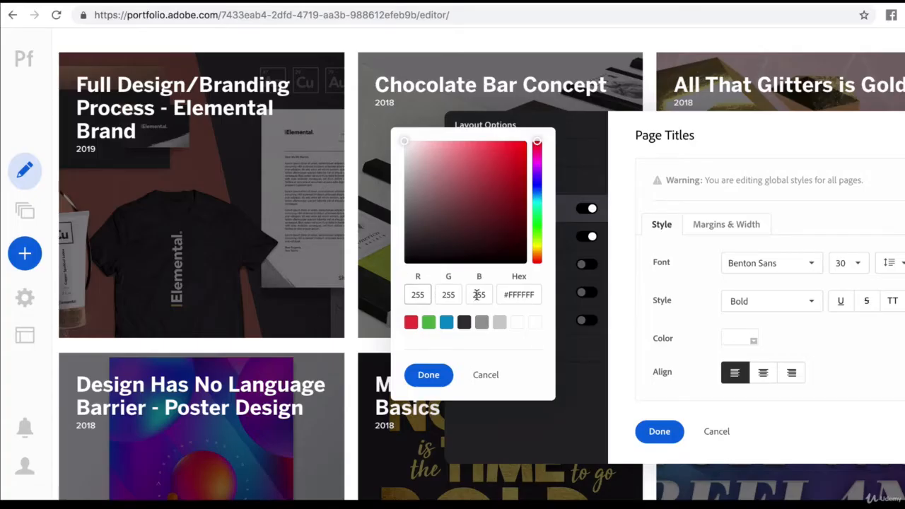
{"action": "left_click", "coordinate": [519, 294]}
{"action": "double_click", "coordinate": [519, 294]}
{"action": "type", "text": "2FD1D1"}
{"action": "left_click", "coordinate": [426, 379]}
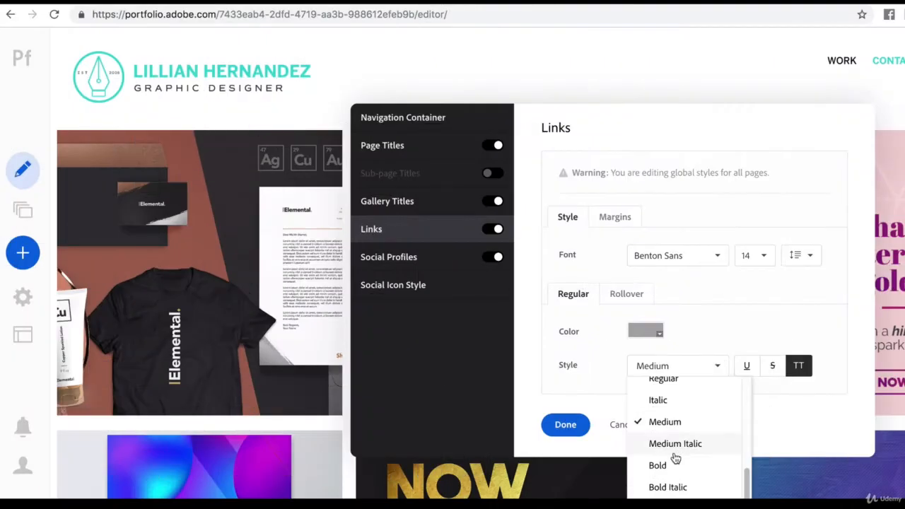
Set the navigation links' font style to Medium and apply the change.
{"action": "left_click", "coordinate": [672, 467]}
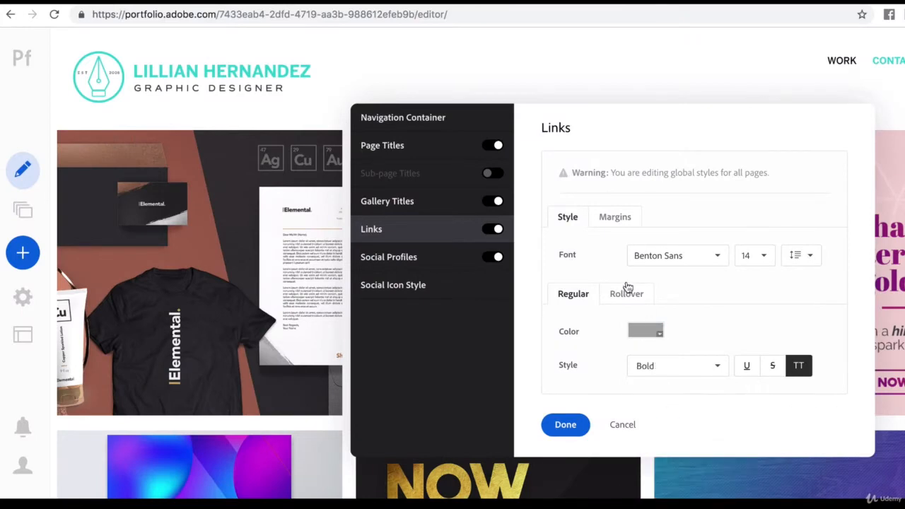
{"action": "left_click", "coordinate": [404, 260]}
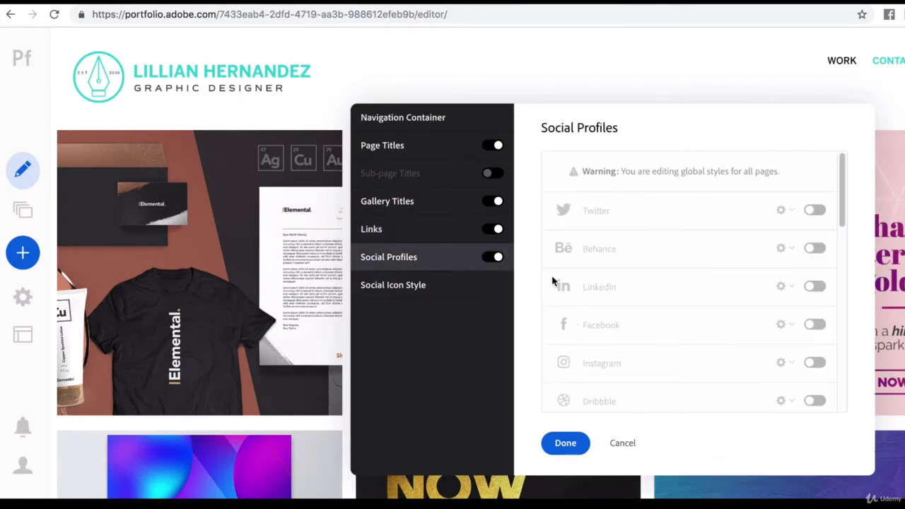
{"action": "left_click", "coordinate": [408, 237]}
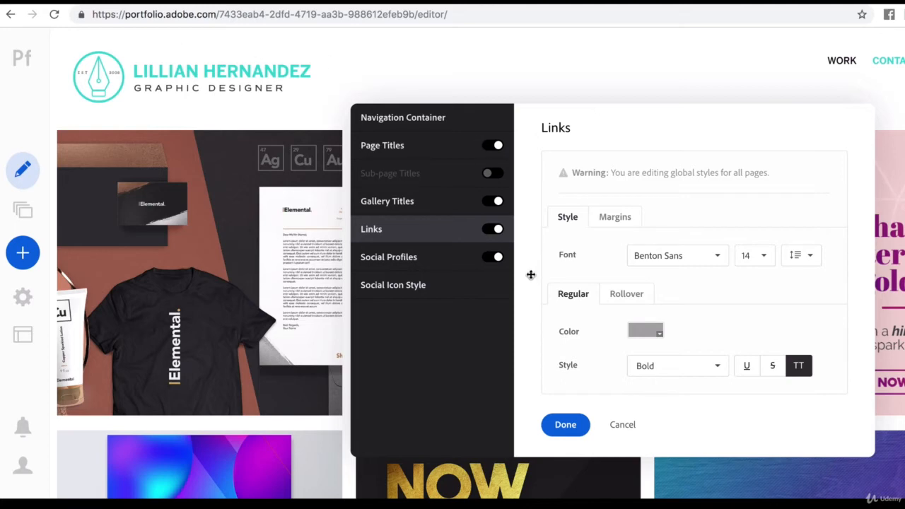
{"action": "left_click", "coordinate": [696, 366]}
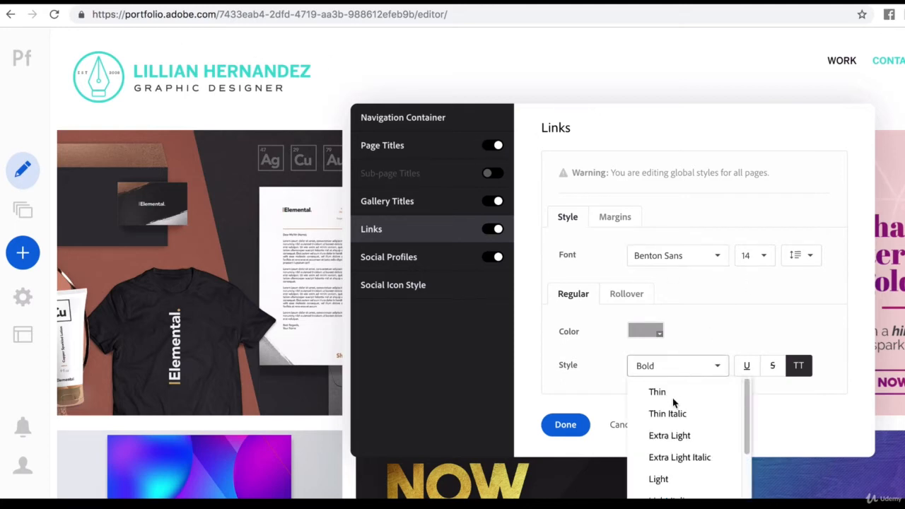
{"action": "scroll", "coordinate": [670, 463], "scroll_direction": "down", "scroll_amount": 5}
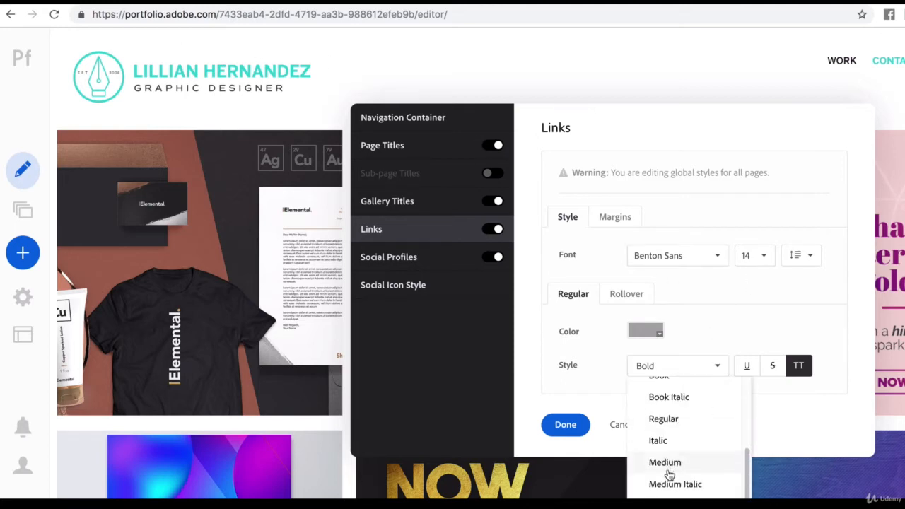
{"action": "left_click", "coordinate": [667, 469]}
{"action": "left_click", "coordinate": [566, 425]}
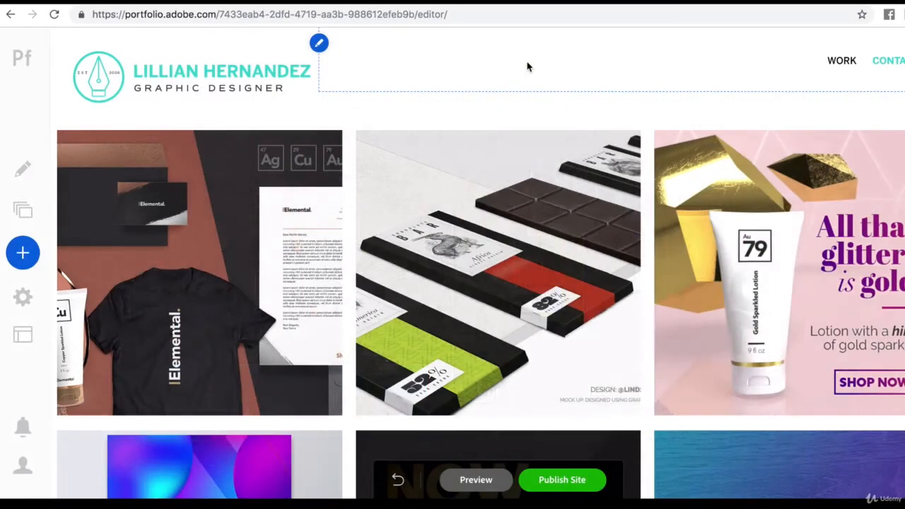
Check the rollover titles on the Chocolate Bar Concept and Elemental Brand covers.
{"action": "mouse_move", "coordinate": [576, 224]}
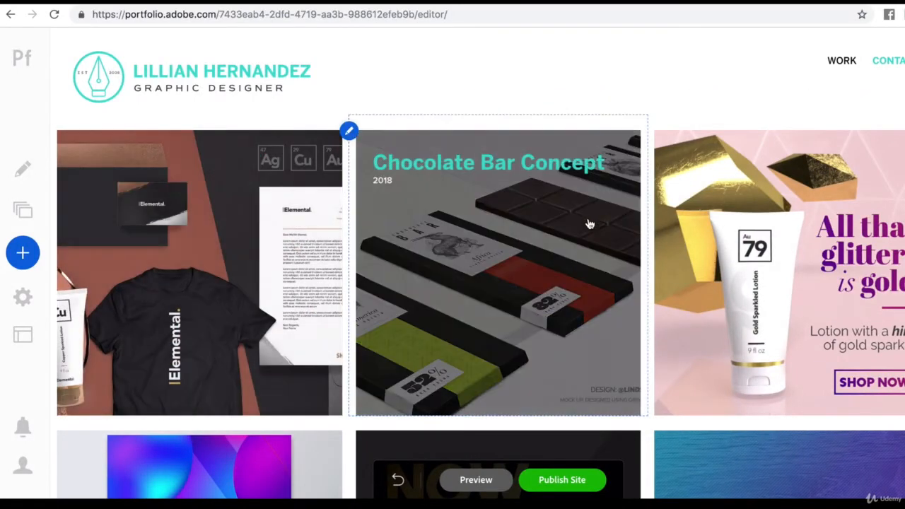
{"action": "mouse_move", "coordinate": [257, 120]}
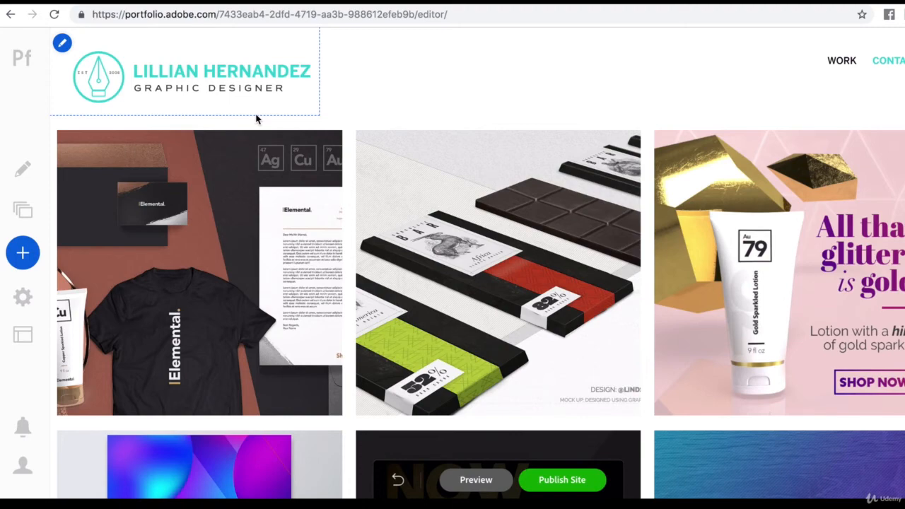
{"action": "mouse_move", "coordinate": [188, 216]}
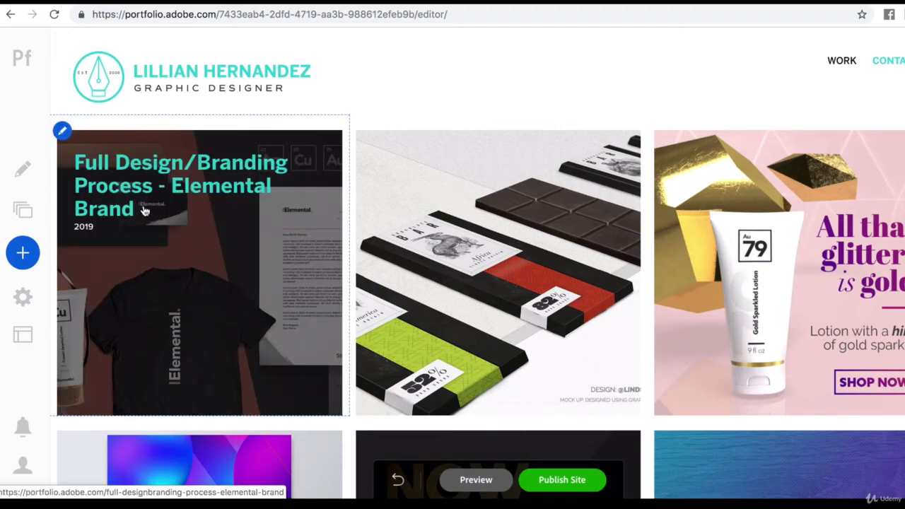
{"action": "left_click", "coordinate": [62, 132]}
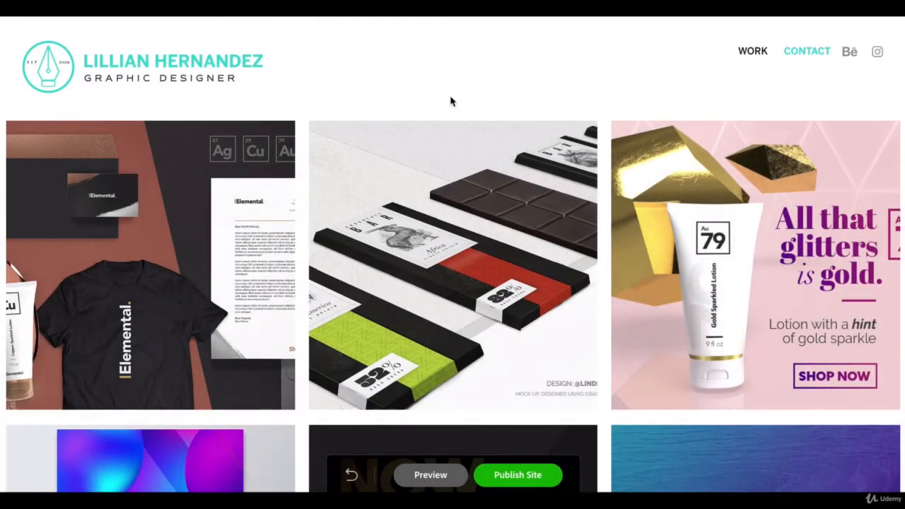
Enable Facebook in the navigation's social profiles, paste its profile URL and apply the change.
{"action": "left_click", "coordinate": [271, 32]}
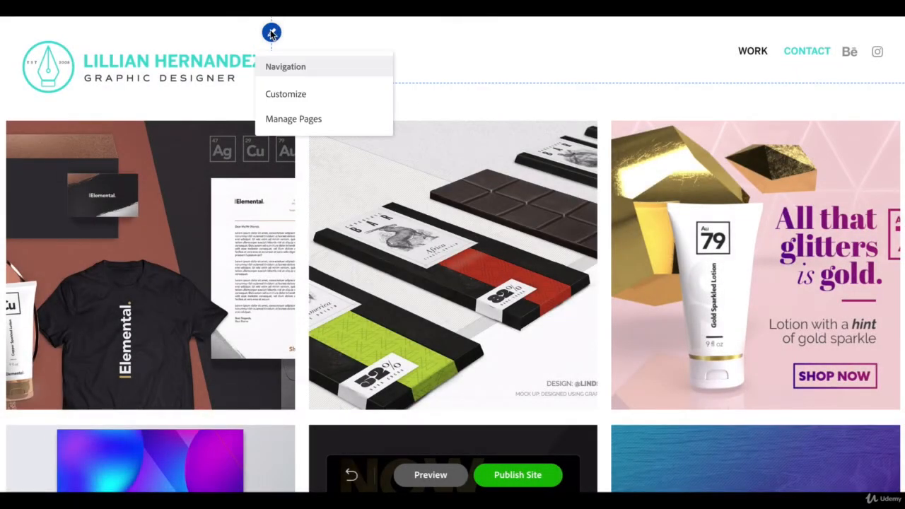
{"action": "left_click", "coordinate": [290, 98]}
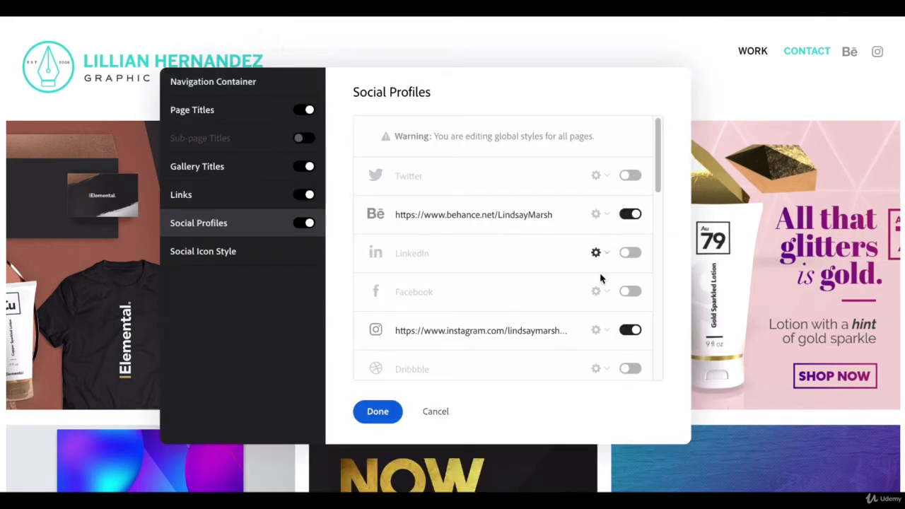
{"action": "left_click", "coordinate": [631, 292]}
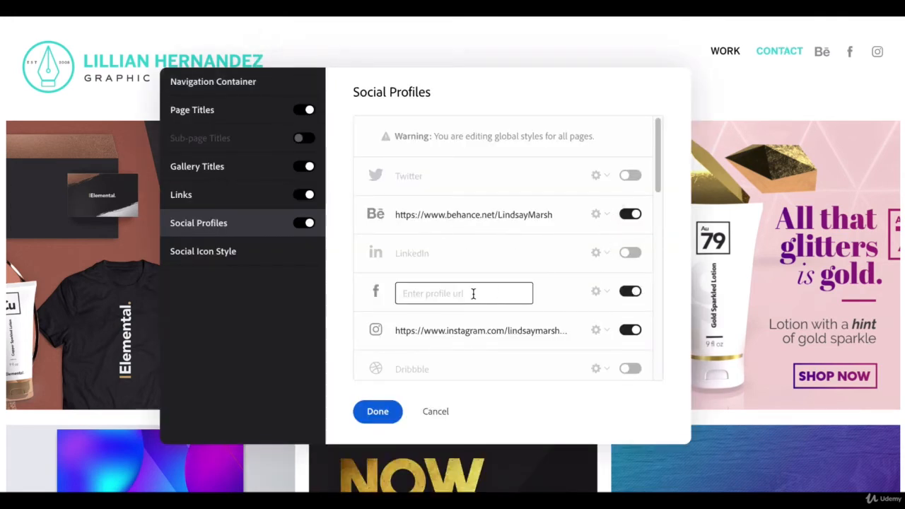
{"action": "key", "text": "ctrl+v"}
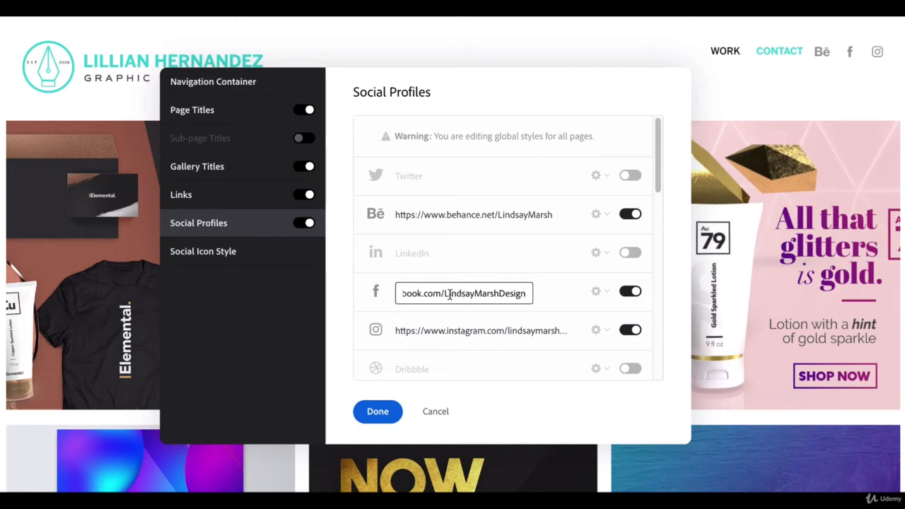
{"action": "left_click", "coordinate": [396, 412]}
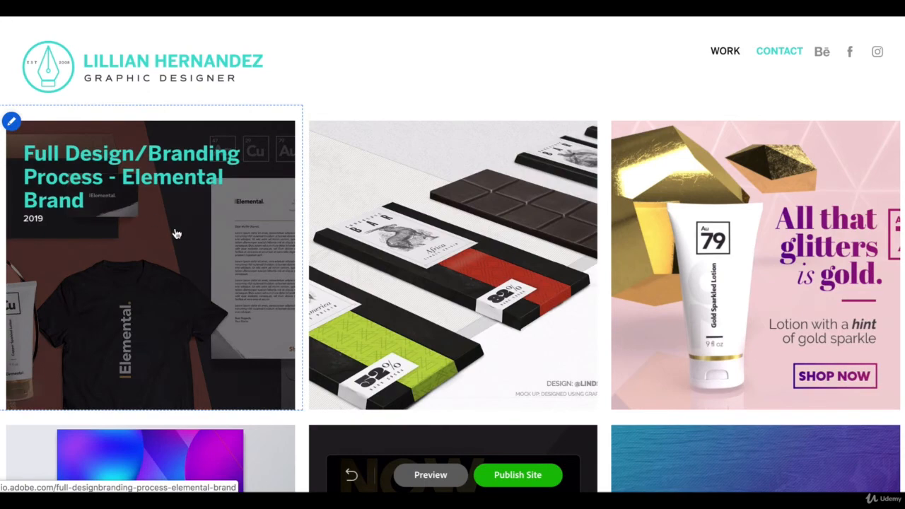
Open the Full Design/Branding Process - Elemental Brand page and review its content against the project layouts in the PDF portfolio.
{"action": "left_click", "coordinate": [177, 234]}
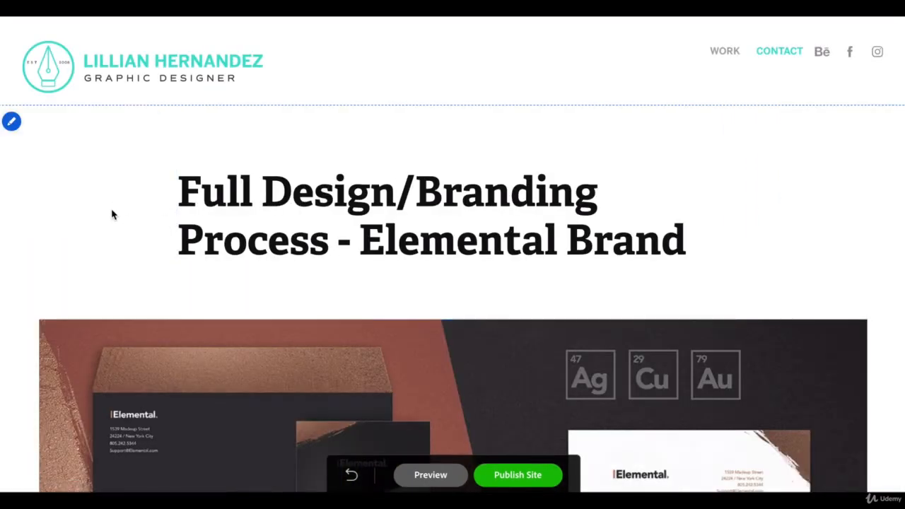
{"action": "scroll", "coordinate": [117, 230], "scroll_direction": "down", "scroll_amount": 1}
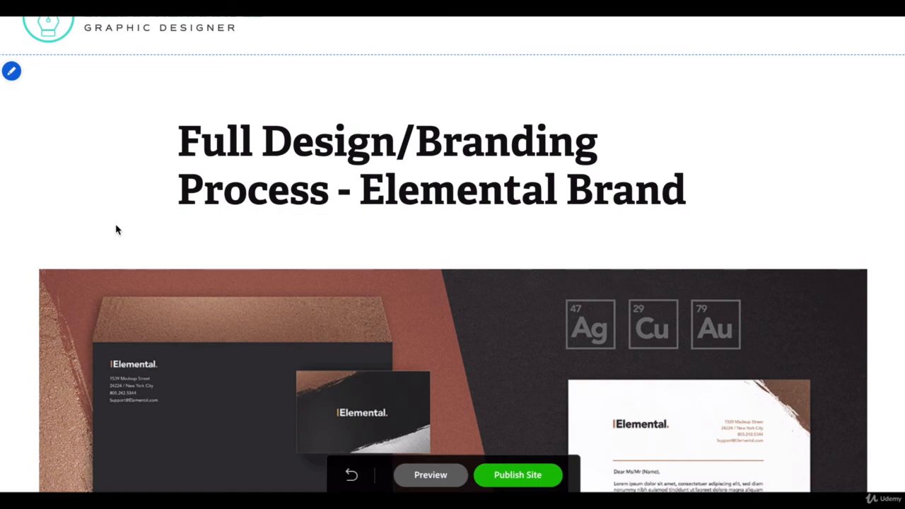
{"action": "scroll", "coordinate": [137, 248], "scroll_direction": "down", "scroll_amount": 1}
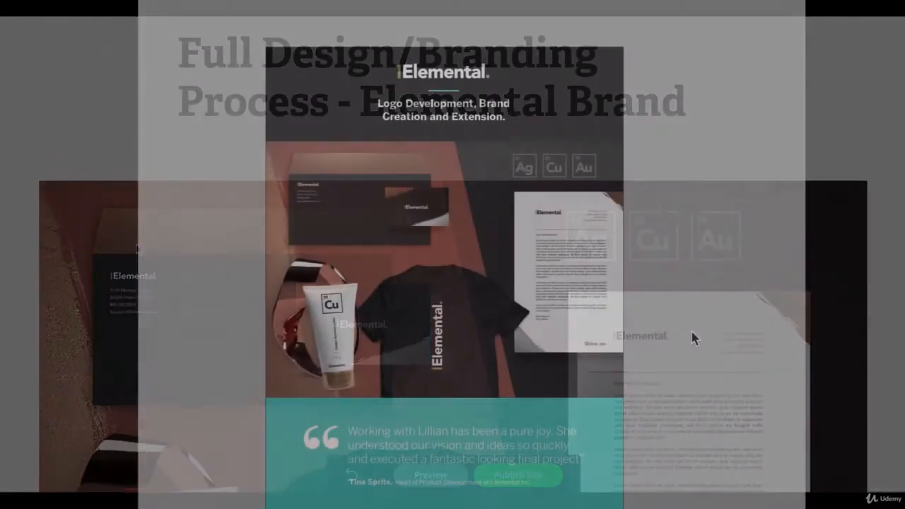
{"action": "scroll", "coordinate": [688, 336], "scroll_direction": "down", "scroll_amount": 7}
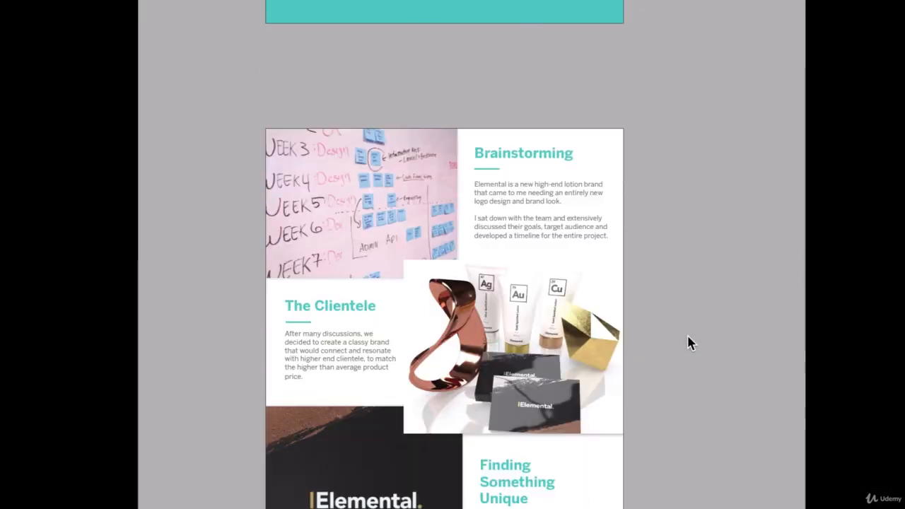
{"action": "scroll", "coordinate": [688, 343], "scroll_direction": "down", "scroll_amount": 8}
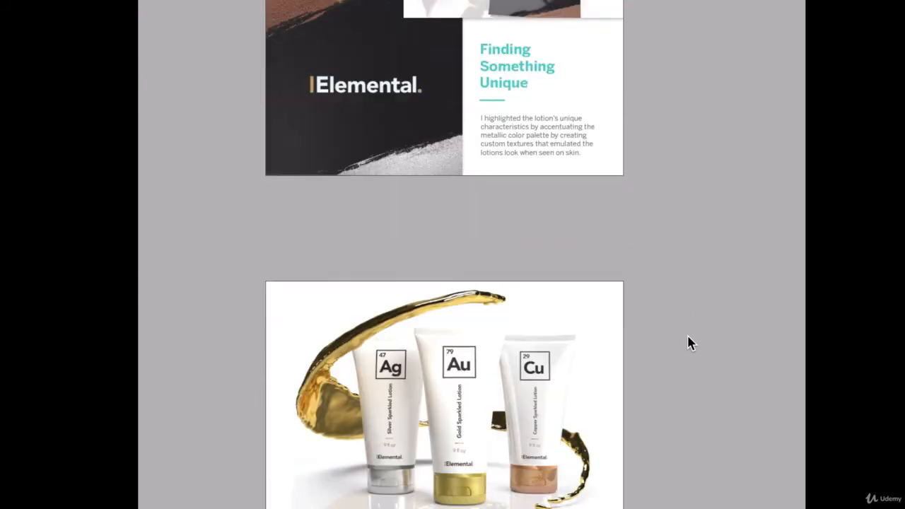
{"action": "scroll", "coordinate": [689, 343], "scroll_direction": "down", "scroll_amount": 5}
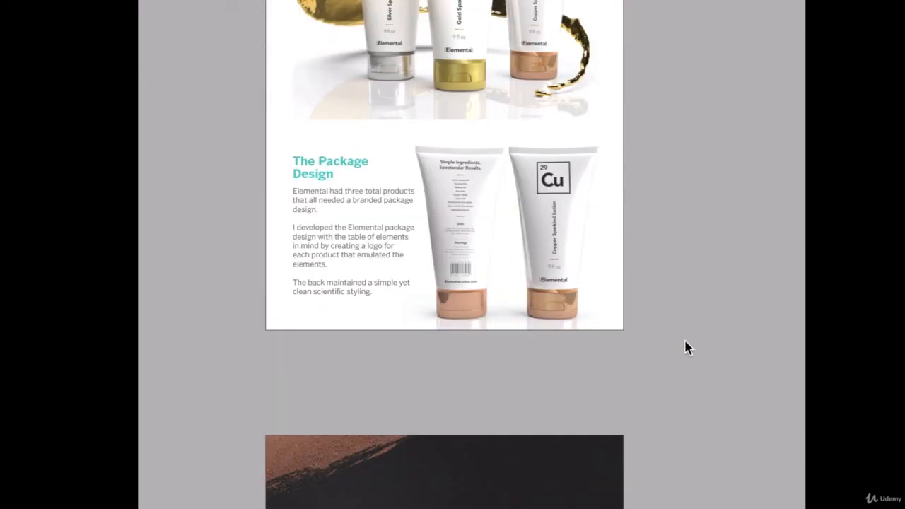
{"action": "scroll", "coordinate": [686, 347], "scroll_direction": "down", "scroll_amount": 5}
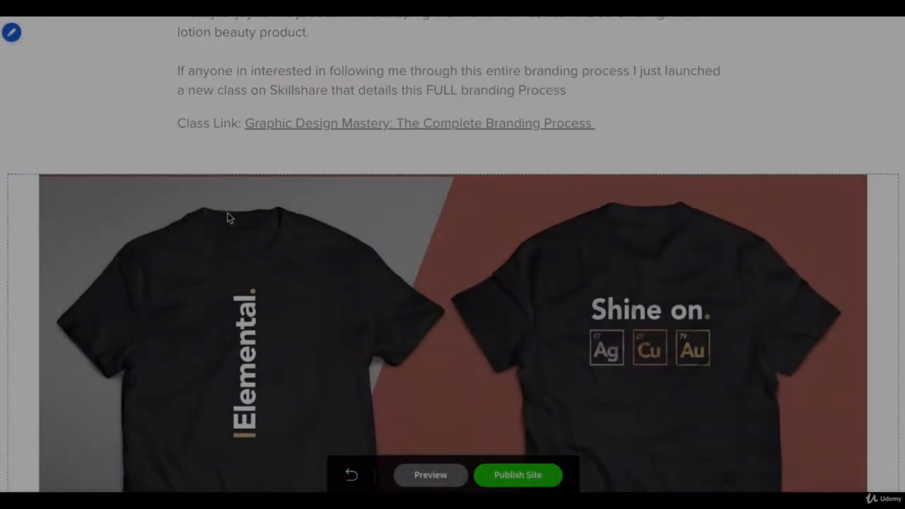
{"action": "scroll", "coordinate": [227, 218], "scroll_direction": "up", "scroll_amount": 4}
{"action": "scroll", "coordinate": [227, 218], "scroll_direction": "up", "scroll_amount": 10}
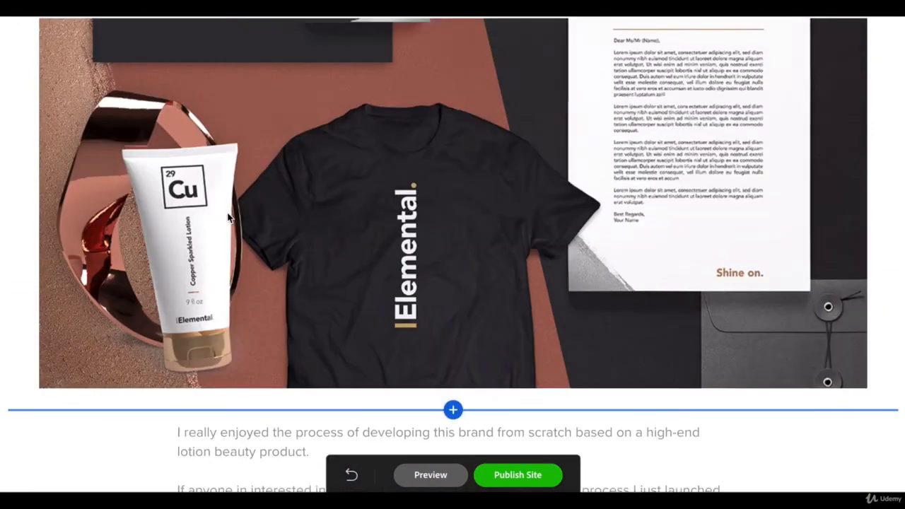
{"action": "scroll", "coordinate": [227, 218], "scroll_direction": "up", "scroll_amount": 2}
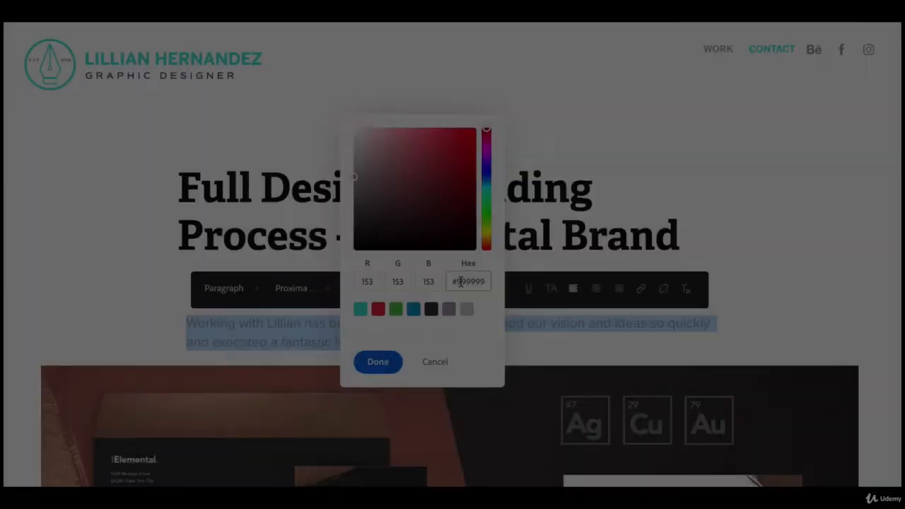
Set the teal client testimonial between the page title and the first mockup image in a Benton Sans font.
{"action": "left_click", "coordinate": [381, 364]}
{"action": "scroll", "coordinate": [324, 389], "scroll_direction": "down", "scroll_amount": 10}
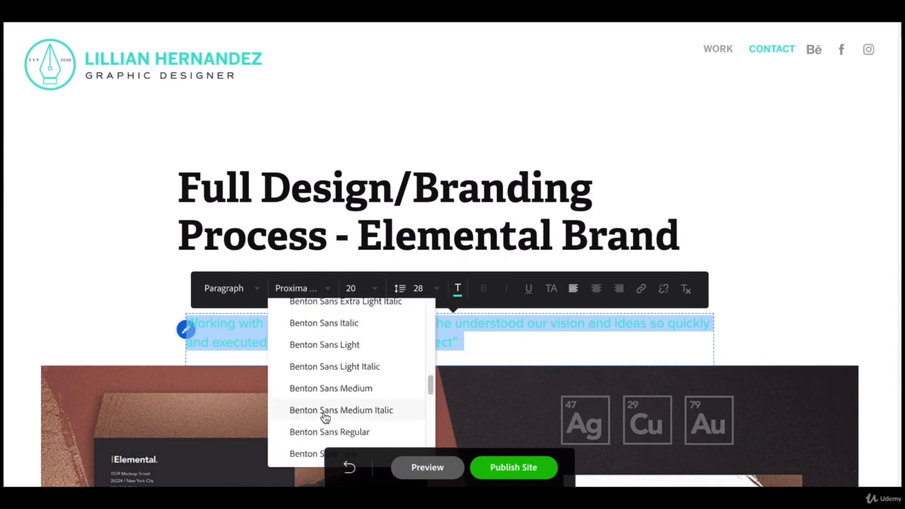
{"action": "left_click", "coordinate": [330, 329]}
{"action": "left_click", "coordinate": [128, 329]}
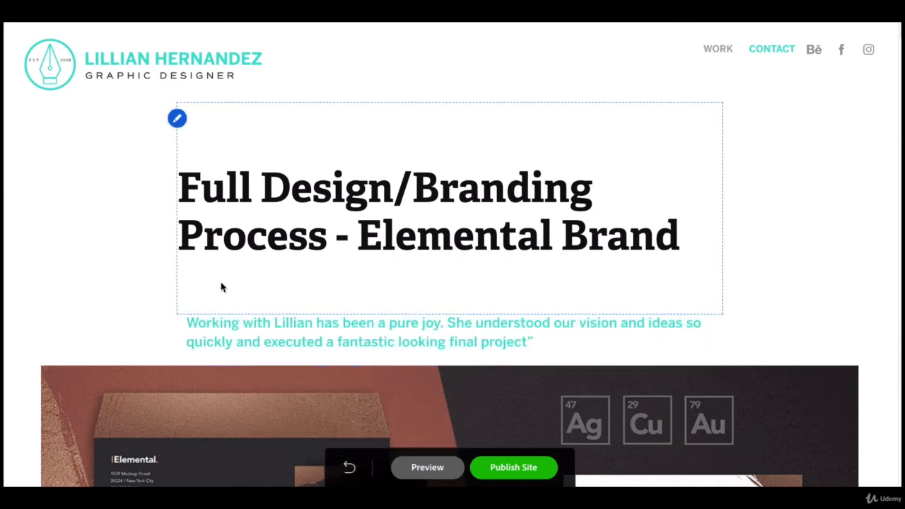
Reduce the spacing above and below the page header so the title sits closer to the logo and testimonial.
{"action": "left_click", "coordinate": [178, 117]}
{"action": "left_click_drag", "start_coordinate": [207, 206], "coordinate": [491, 206]}
{"action": "left_click", "coordinate": [845, 159]}
{"action": "left_click_drag", "start_coordinate": [838, 270], "coordinate": [728, 269]}
{"action": "left_click_drag", "start_coordinate": [800, 300], "coordinate": [735, 301]}
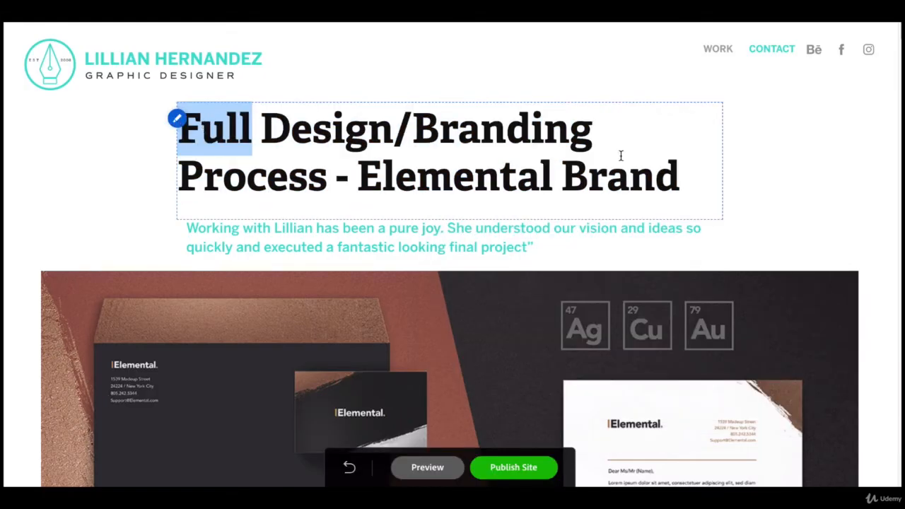
Replace the page title with "Logo Development, Brand Creation and Extension." from the portfolio layout in InDesign.
{"action": "left_click", "coordinate": [191, 130]}
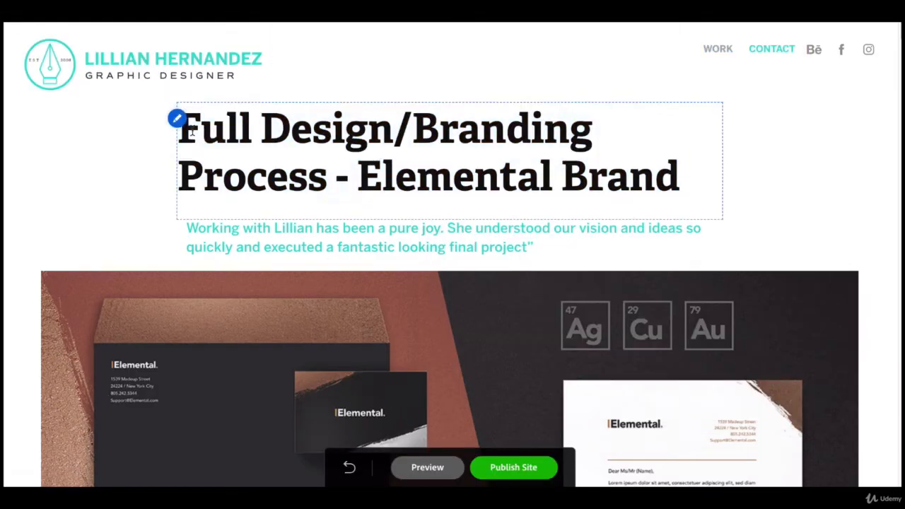
{"action": "left_click", "coordinate": [297, 115]}
{"action": "left_click", "coordinate": [294, 484]}
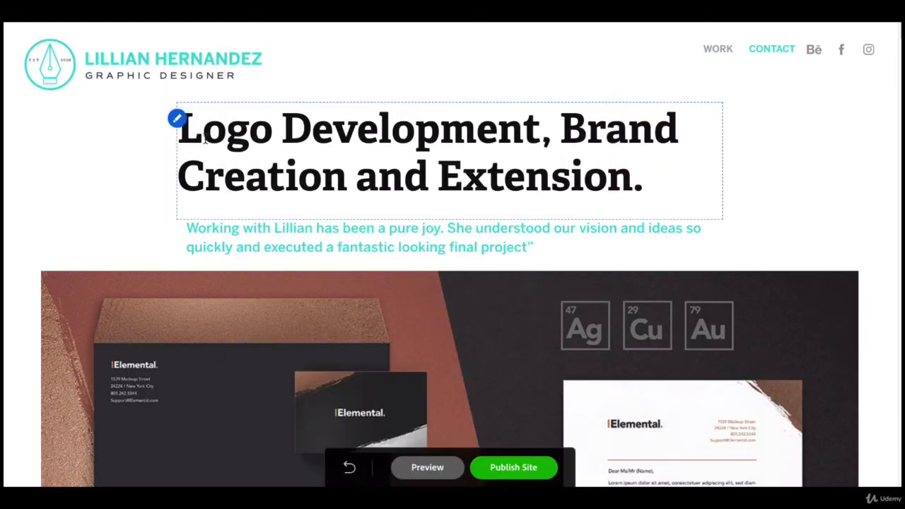
Style the page title in Benton Sans Bold at size 44 with tighter line spacing and a dark gray color.
{"action": "left_click", "coordinate": [177, 118]}
{"action": "left_click_drag", "start_coordinate": [559, 106], "coordinate": [791, 190]}
{"action": "left_click", "coordinate": [737, 273]}
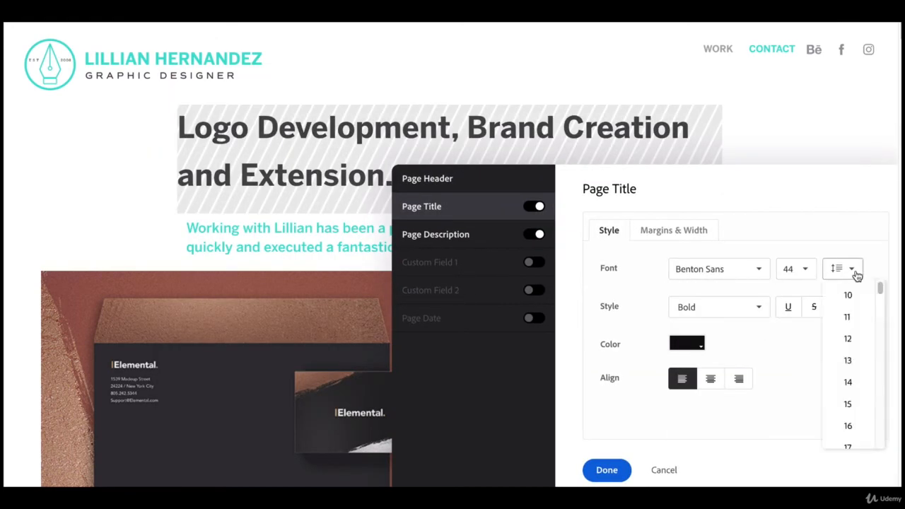
{"action": "left_click", "coordinate": [857, 275]}
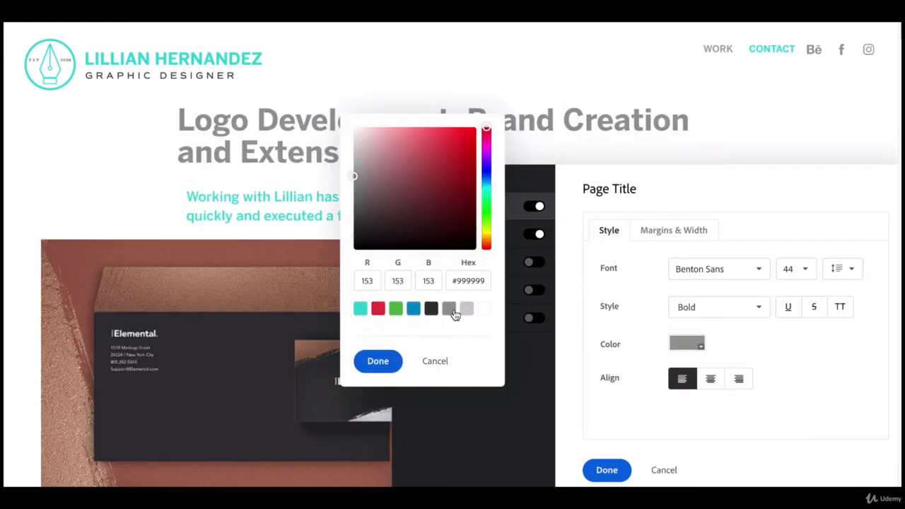
{"action": "left_click", "coordinate": [711, 379]}
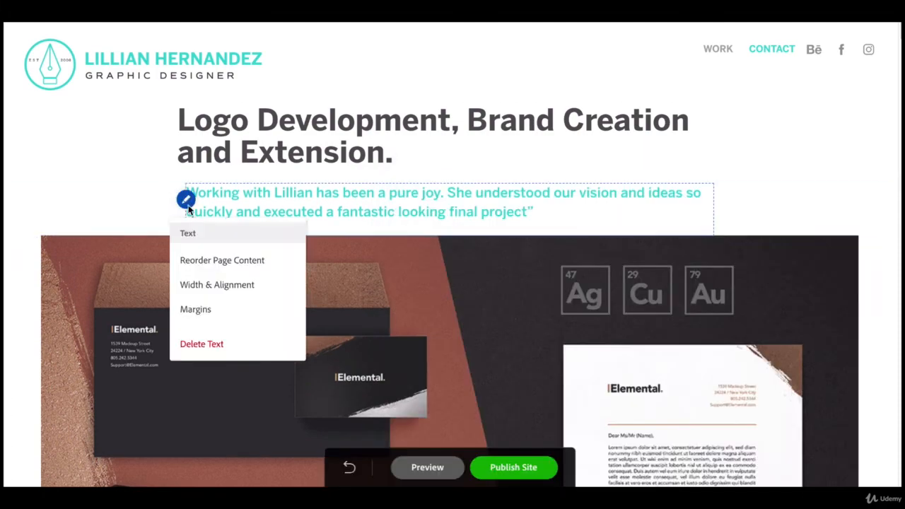
Set the testimonial text block's width to 77% so its left edge lines up with the page title.
{"action": "left_click", "coordinate": [196, 309]}
{"action": "left_click", "coordinate": [293, 388]}
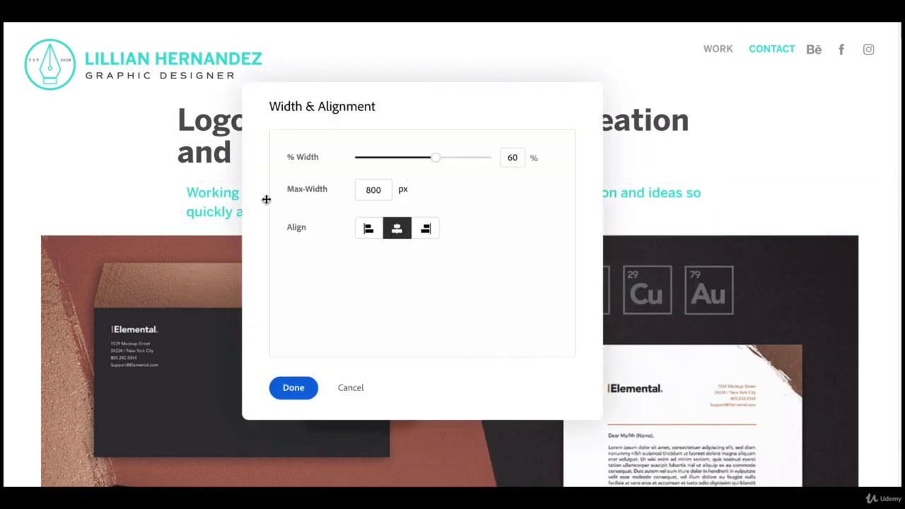
{"action": "left_click_drag", "start_coordinate": [431, 157], "coordinate": [458, 162]}
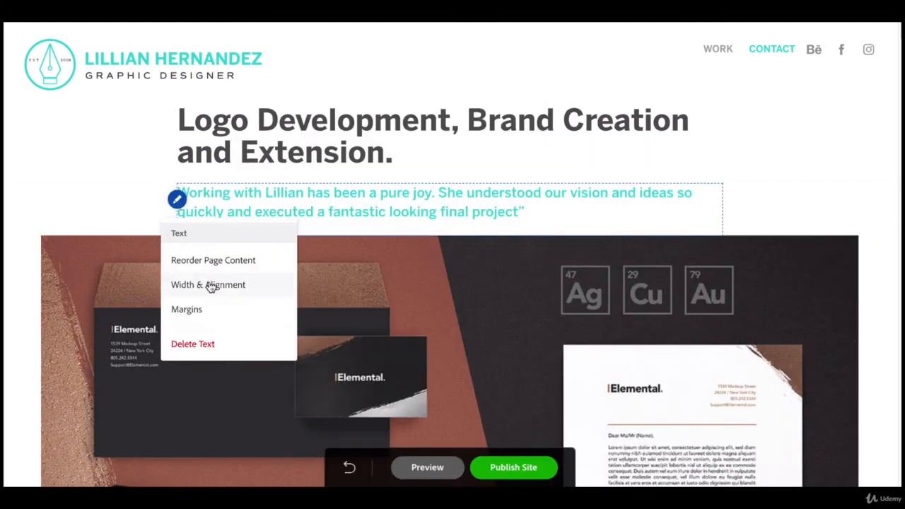
Shrink the Elemental stationery mockup image's width to match the text column above it and apply the change.
{"action": "left_click", "coordinate": [212, 285]}
{"action": "left_click_drag", "start_coordinate": [665, 169], "coordinate": [673, 183]}
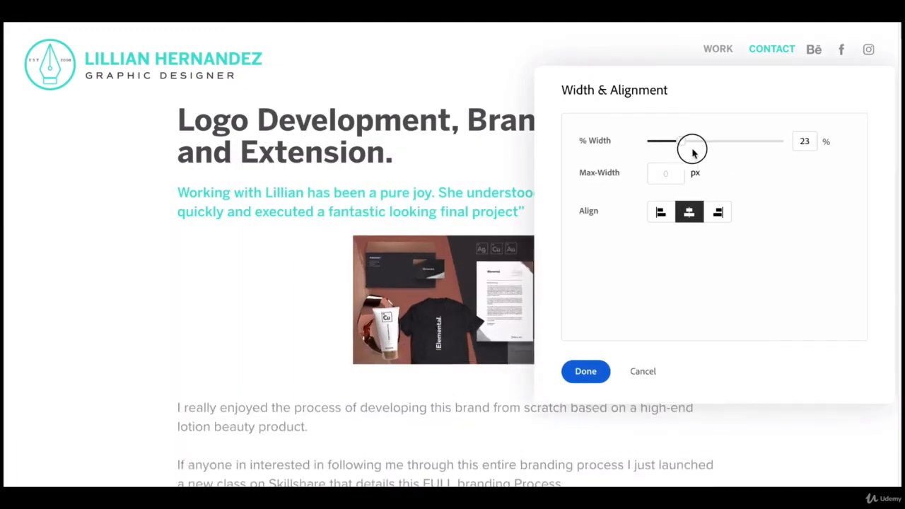
{"action": "left_click_drag", "start_coordinate": [677, 148], "coordinate": [728, 140]}
{"action": "left_click", "coordinate": [585, 371]}
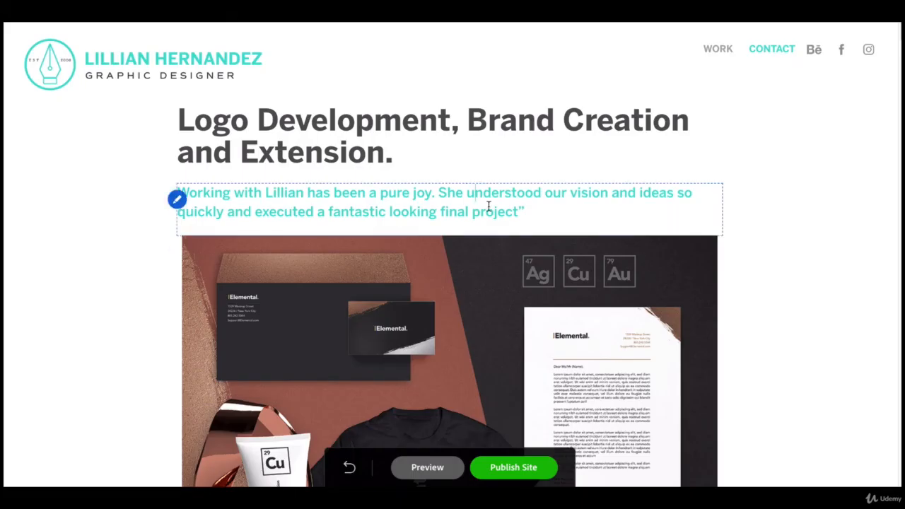
Add the client's name and "Head of Product Development at Elemental Inc." below the testimonial and set the line in Benton Sans.
{"action": "left_click", "coordinate": [94, 271]}
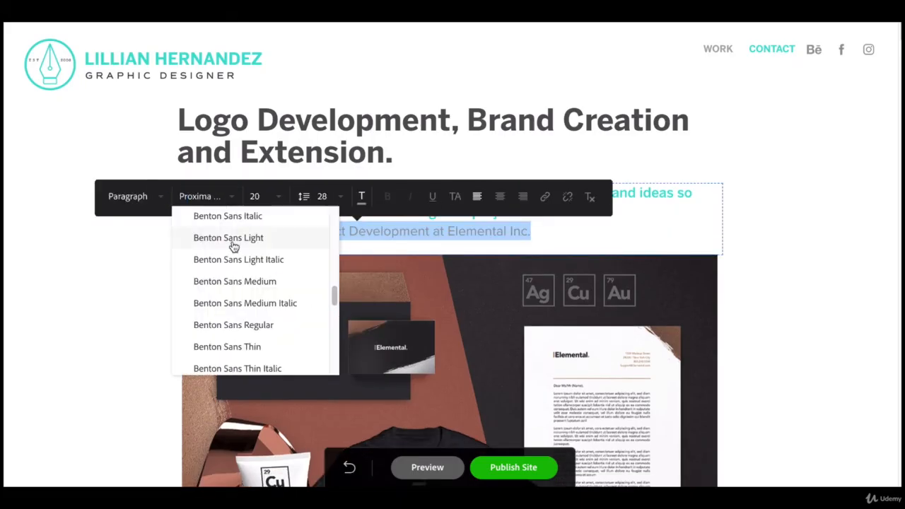
{"action": "left_click", "coordinate": [277, 328]}
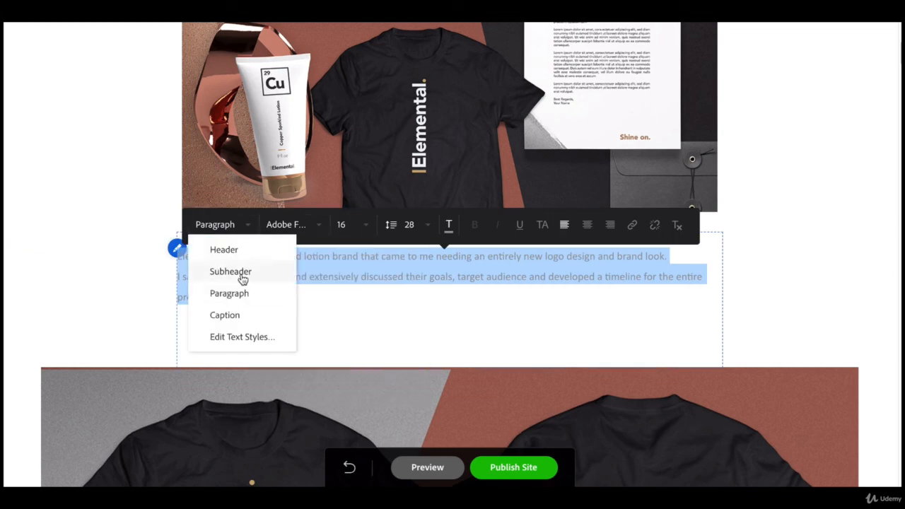
Set the Elemental project description below the stationery mockup in a Benton Sans font.
{"action": "left_click", "coordinate": [292, 225]}
{"action": "scroll", "coordinate": [327, 354], "scroll_direction": "down", "scroll_amount": 10}
{"action": "left_click", "coordinate": [323, 337]}
{"action": "left_click", "coordinate": [323, 225]}
{"action": "left_click", "coordinate": [323, 291]}
{"action": "left_click", "coordinate": [214, 270]}
{"action": "key", "text": "ctrl+a"}
{"action": "left_click", "coordinate": [318, 223]}
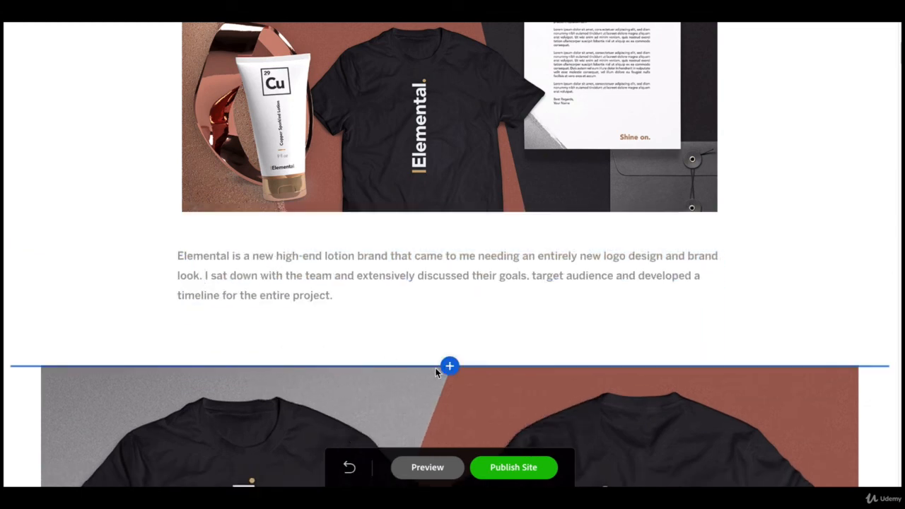
Reduce the margins above and below the project description and confirm its width and alignment settings.
{"action": "left_click", "coordinate": [178, 249]}
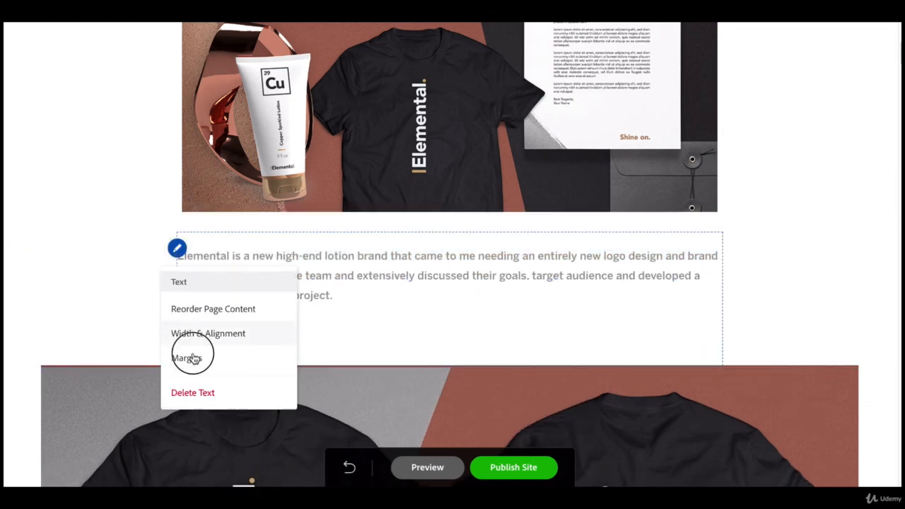
{"action": "left_click", "coordinate": [186, 357]}
{"action": "left_click_drag", "start_coordinate": [645, 197], "coordinate": [632, 196]}
{"action": "left_click_drag", "start_coordinate": [656, 227], "coordinate": [632, 228]}
{"action": "left_click", "coordinate": [568, 427]}
{"action": "left_click", "coordinate": [177, 249]}
{"action": "left_click", "coordinate": [198, 333]}
{"action": "left_click", "coordinate": [293, 387]}
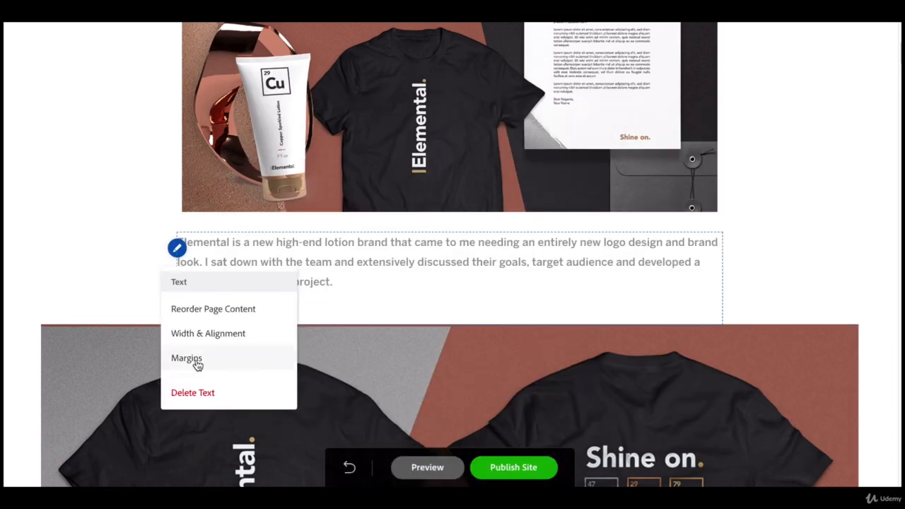
Narrow the full-width T-shirt mockup image to match the text column and apply the new width.
{"action": "scroll", "coordinate": [289, 283], "scroll_direction": "down", "scroll_amount": 3}
{"action": "left_click", "coordinate": [14, 213]}
{"action": "left_click", "coordinate": [45, 373]}
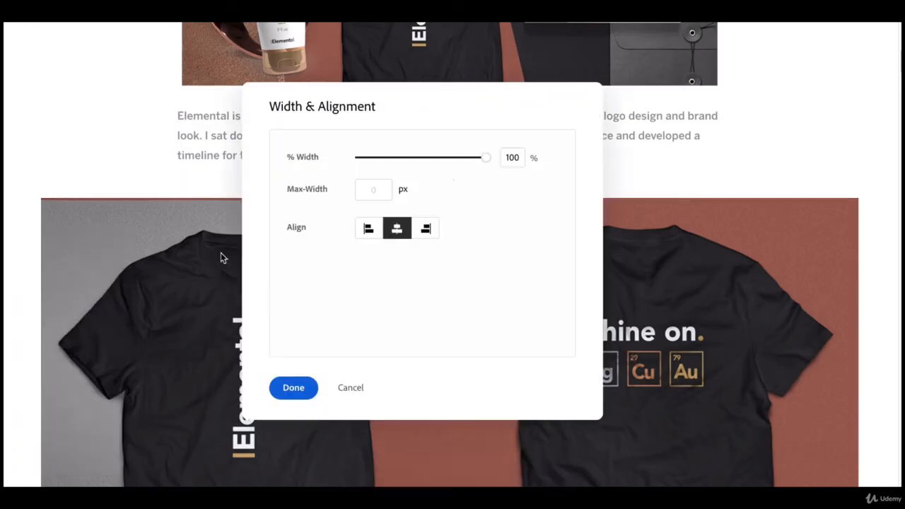
{"action": "left_click_drag", "start_coordinate": [485, 156], "coordinate": [436, 157]}
{"action": "left_click", "coordinate": [293, 386]}
Upload the Elemental lotion tube images from the computer into the section below the T-shirt mockup.
{"action": "scroll", "coordinate": [121, 299], "scroll_direction": "down", "scroll_amount": 5}
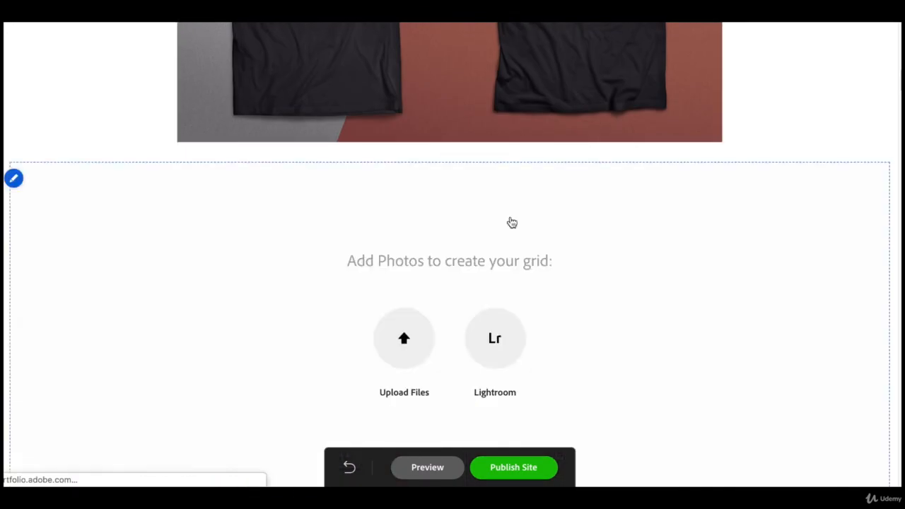
{"action": "left_click", "coordinate": [405, 339]}
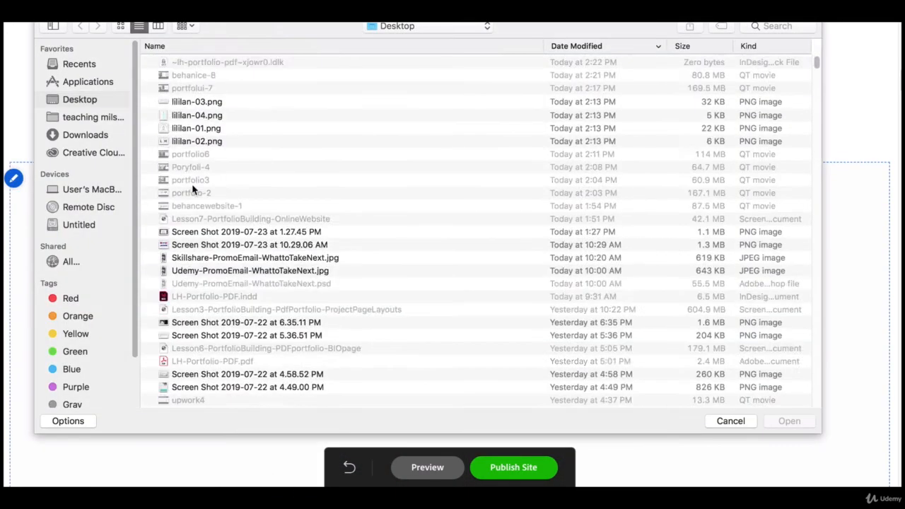
{"action": "scroll", "coordinate": [167, 140], "scroll_direction": "down", "scroll_amount": 10}
{"action": "double_click", "coordinate": [190, 185]}
{"action": "double_click", "coordinate": [188, 74]}
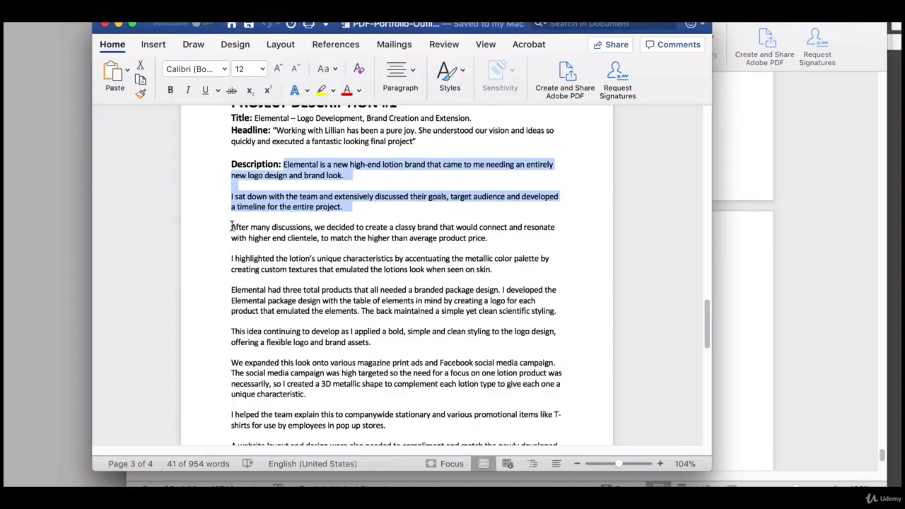
Copy the package design description from the InDesign portfolio to above the lotion tube images and set its margin above to 0 px.
{"action": "left_click_drag", "start_coordinate": [231, 289], "coordinate": [391, 344]}
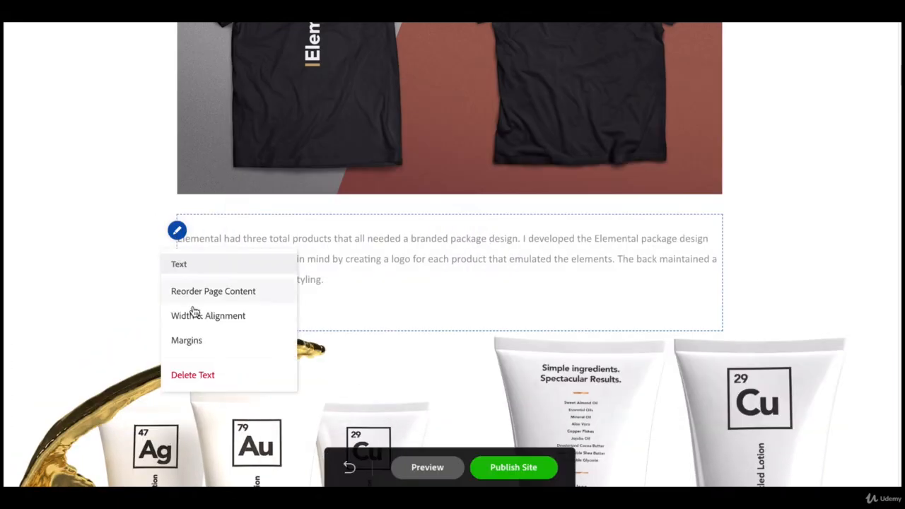
{"action": "left_click", "coordinate": [186, 340]}
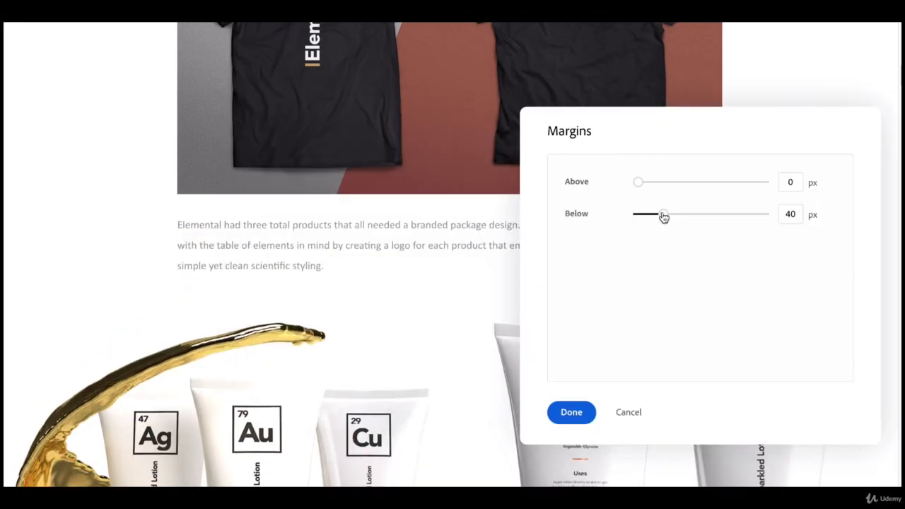